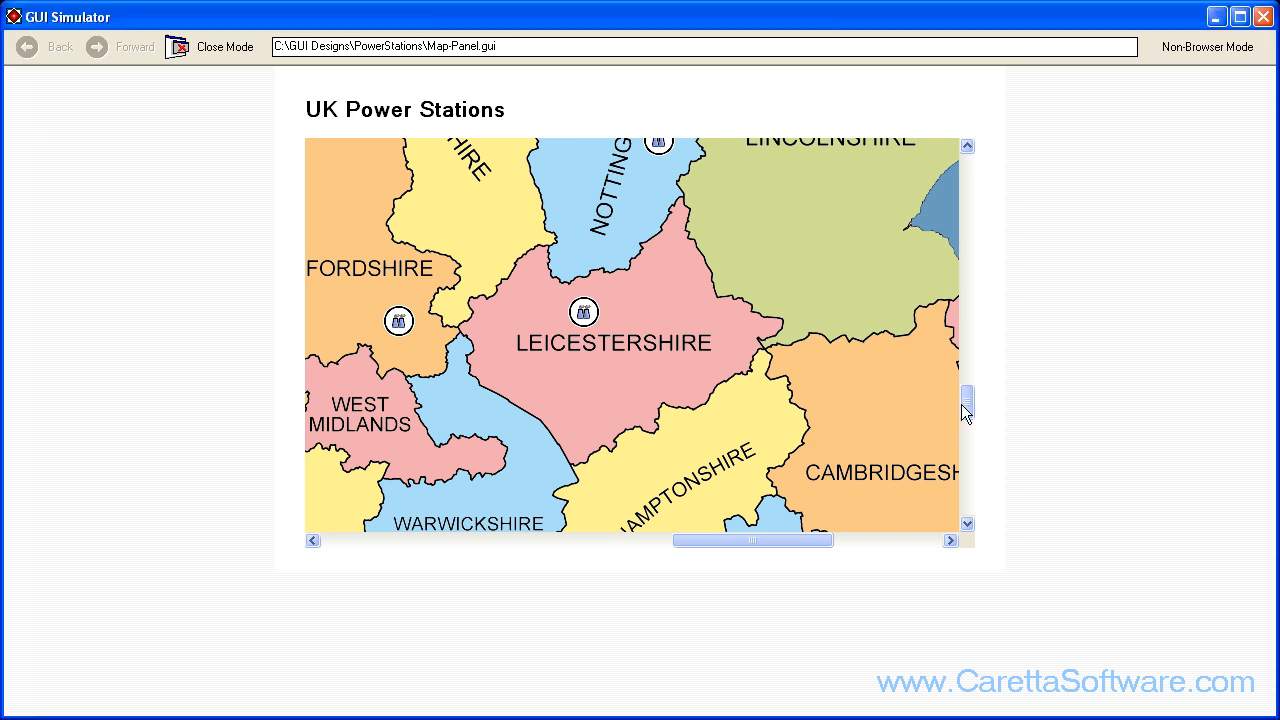
# Step: Scroll through the simulated UK Power Stations map panel to inspect its power station markers
pyautogui.moveTo(965, 404); pyautogui.dragTo(958, 353)
pyautogui.moveTo(581, 452)
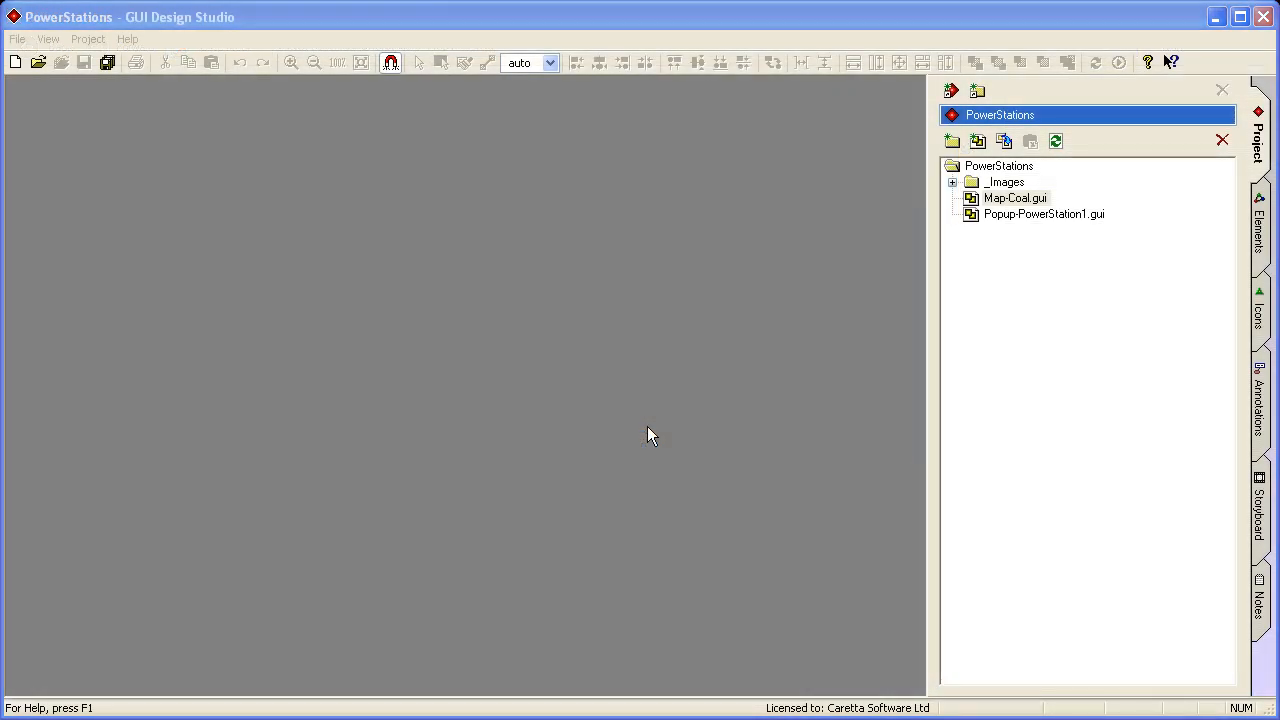
# Step: Open the Map-Coal.gui design and examine the power station markers on the county map around Yorkshire
pyautogui.doubleClick(1005, 200)
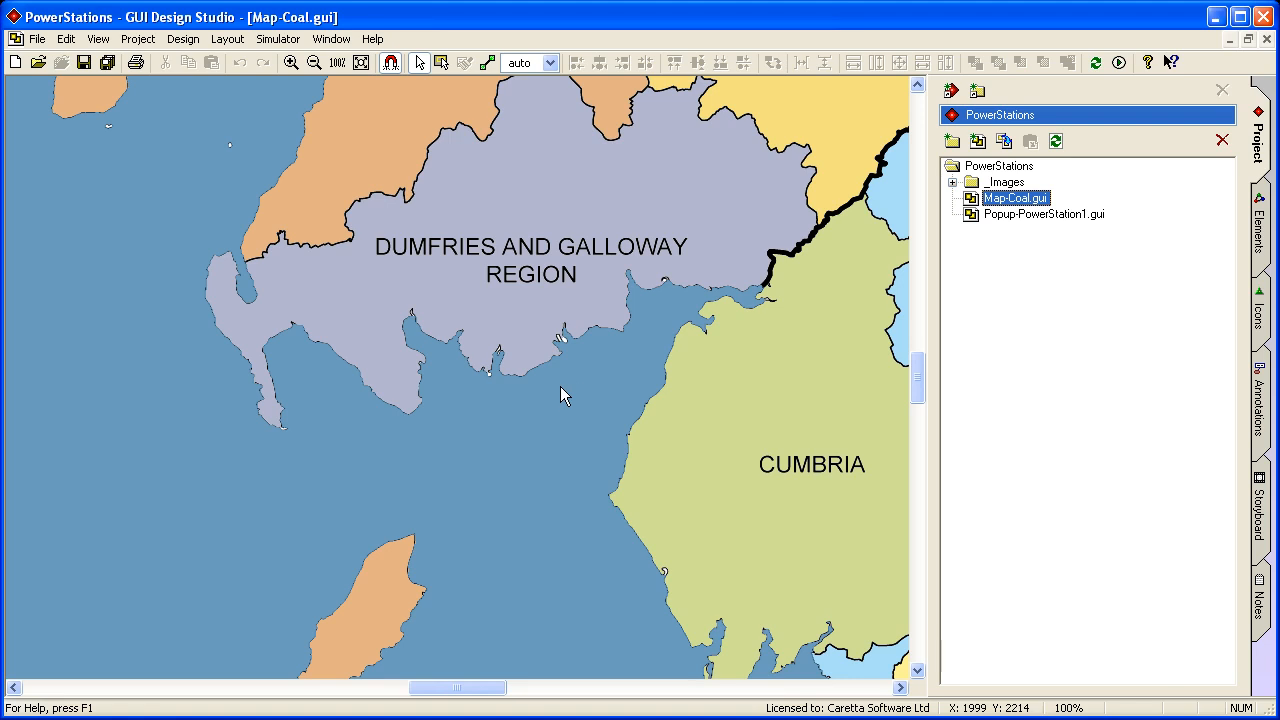
pyautogui.click(560, 386)
pyautogui.scroll(-6, 560, 386)
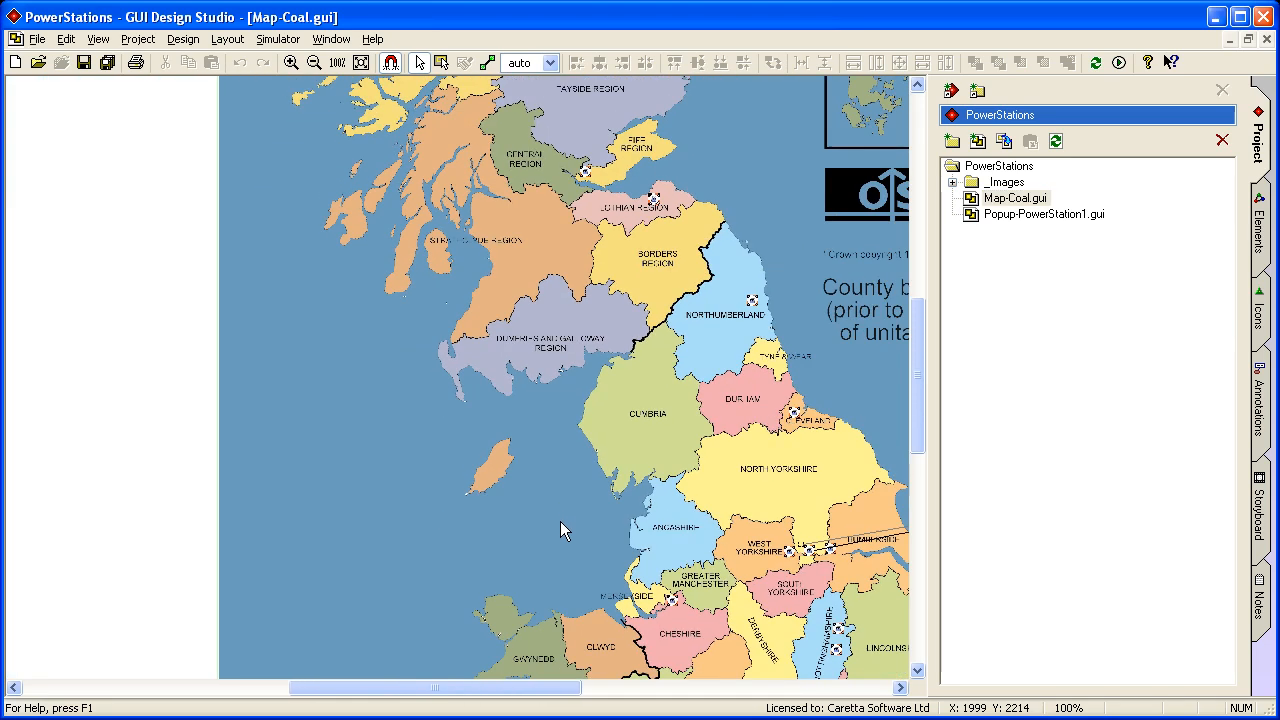
pyautogui.scroll(-4, 600, 490)
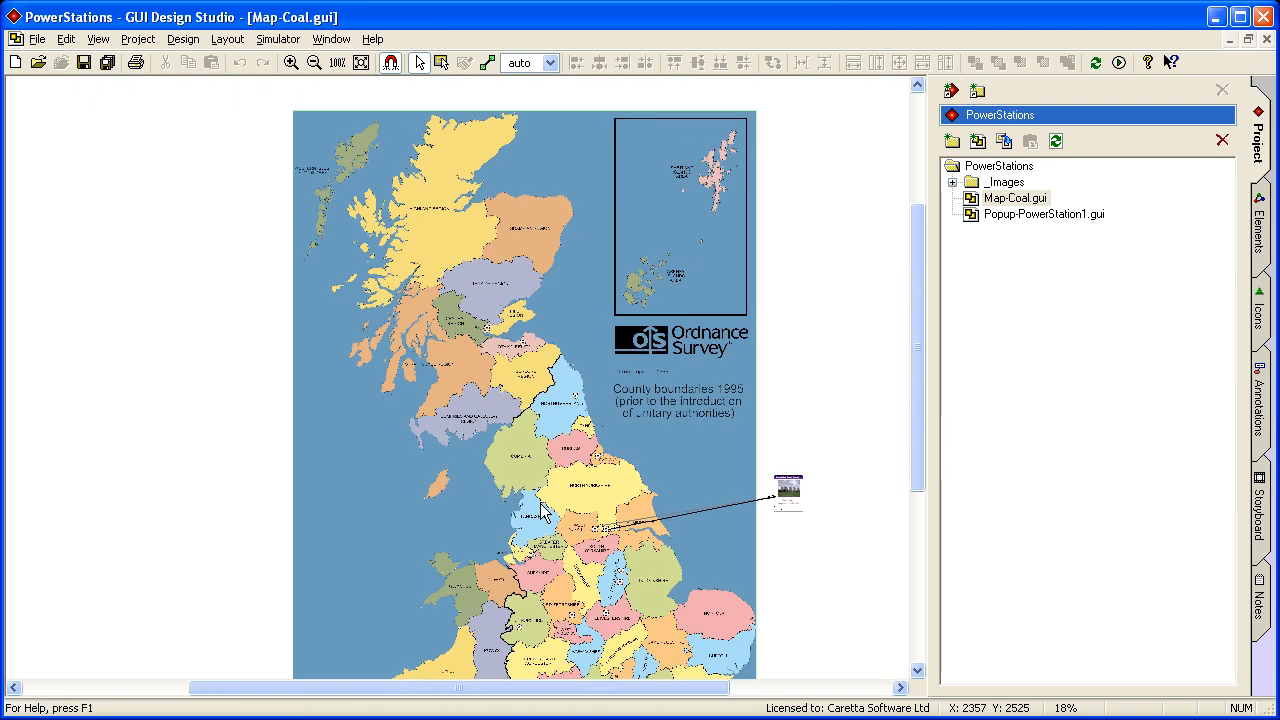
pyautogui.scroll(-2, 541, 515)
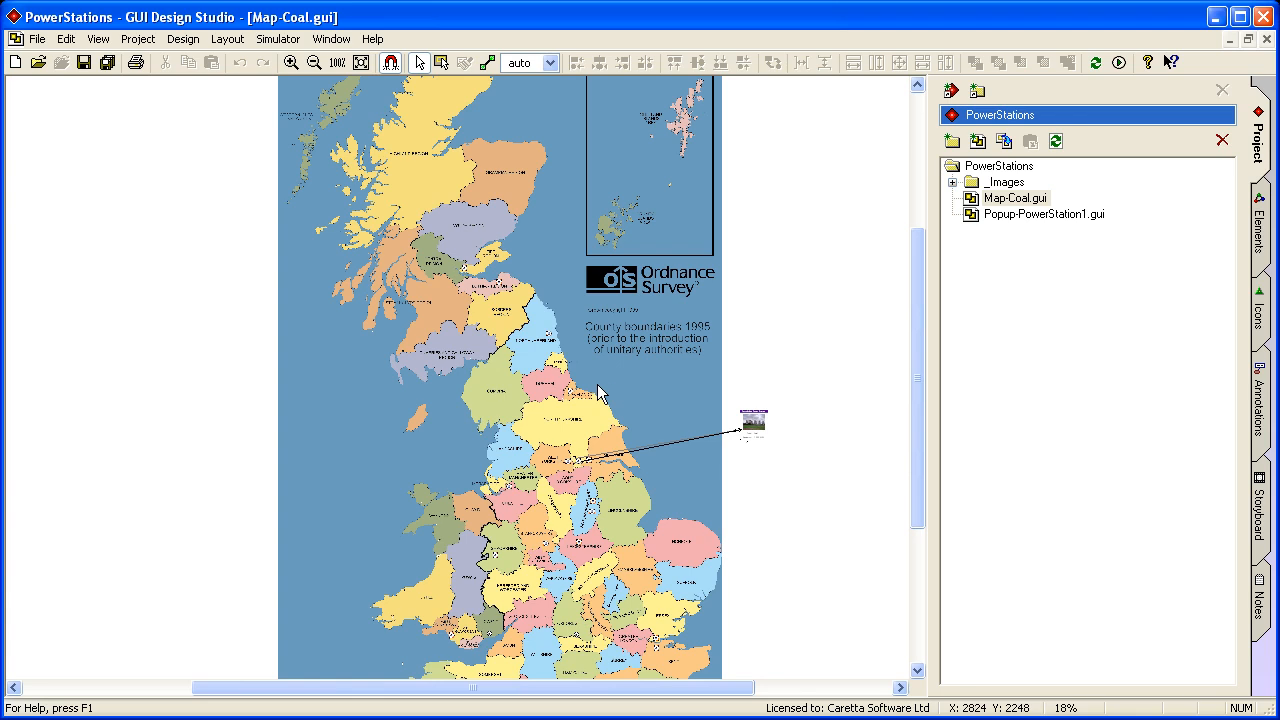
pyautogui.scroll(4, 598, 392)
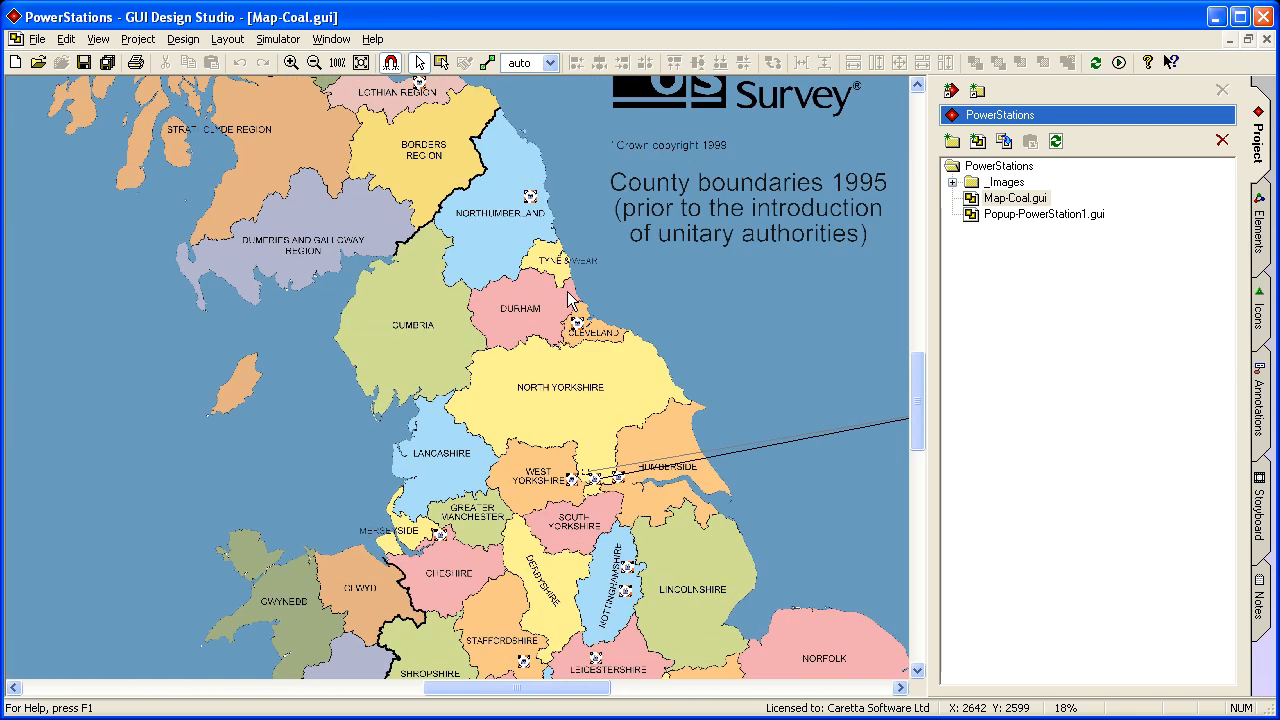
pyautogui.scroll(-3, 587, 426)
pyautogui.scroll(2, 527, 309)
pyautogui.scroll(3, 532, 264)
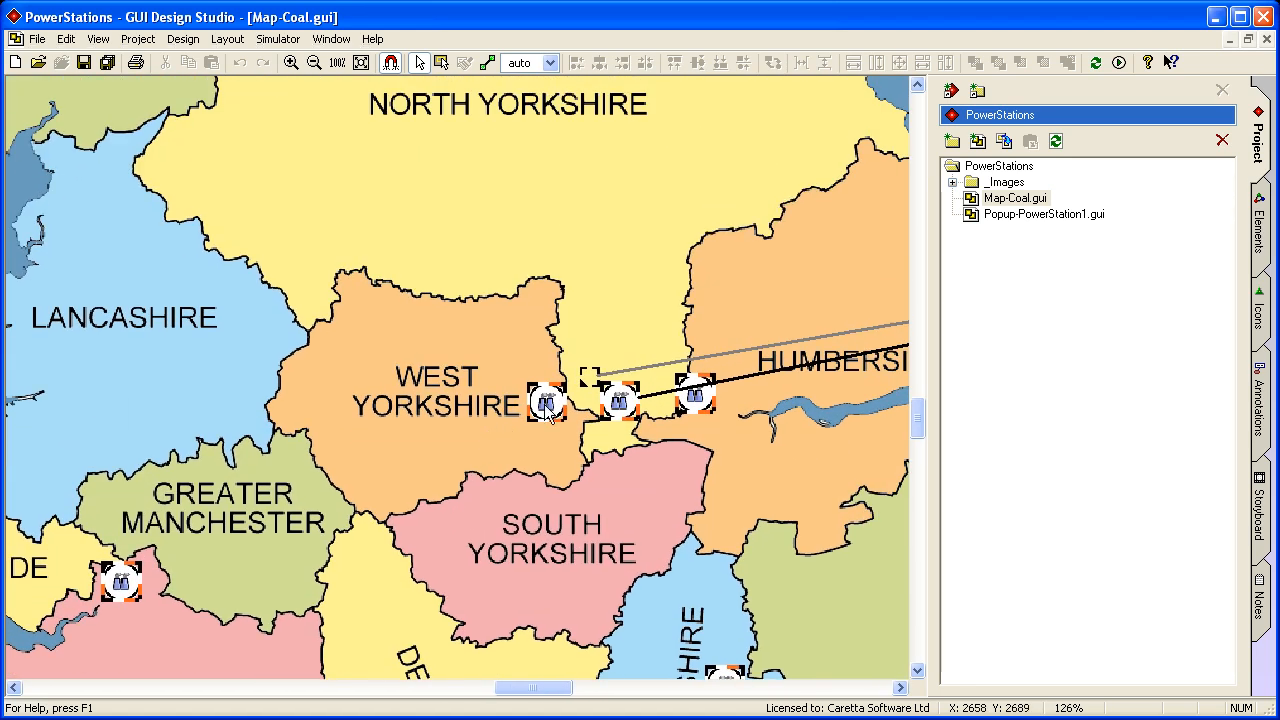
# Step: Follow the connection from the marker beside West Yorkshire to its target and select the Ferrybridge Power Station popup
pyautogui.click(545, 401)
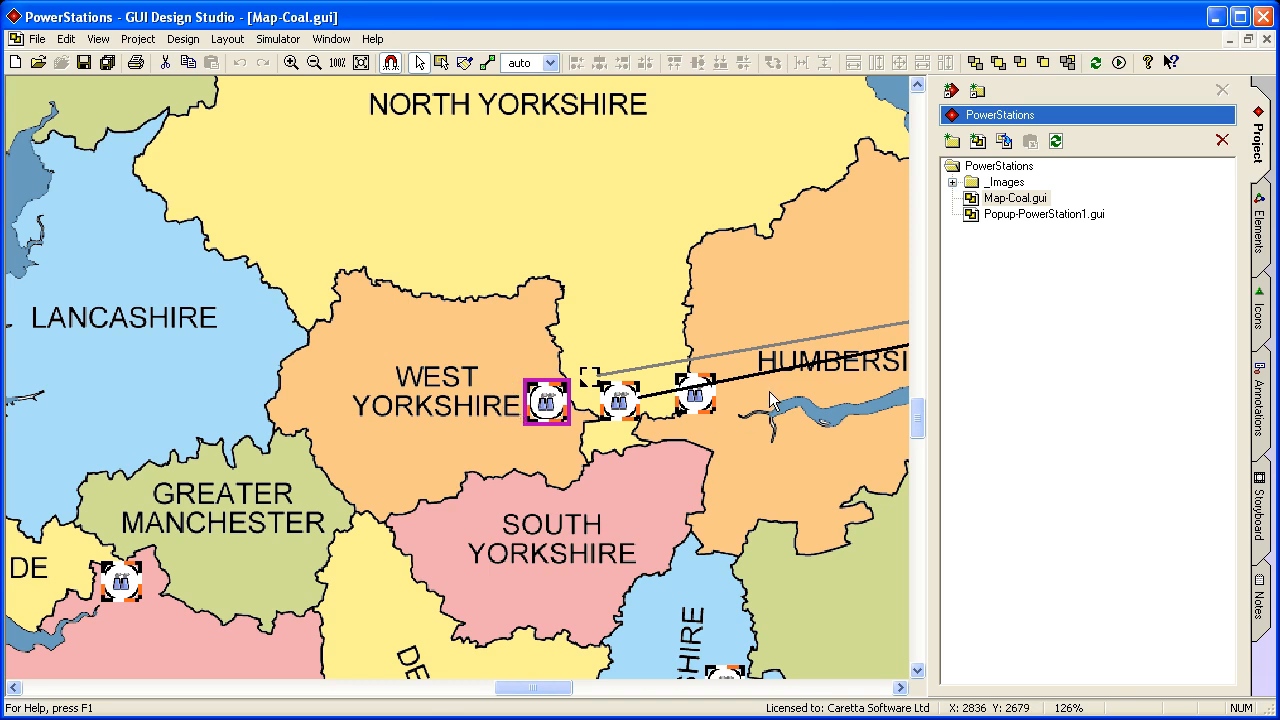
pyautogui.press('Escape')
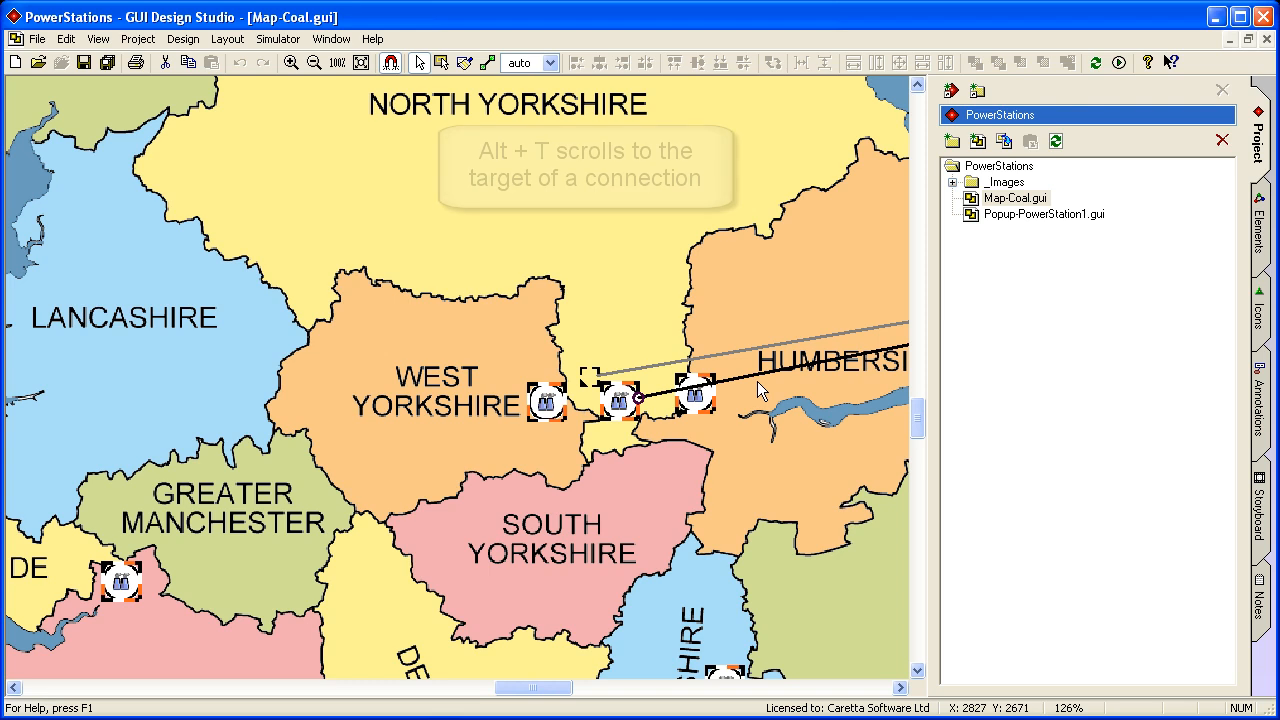
pyautogui.hotkey('alt', 't')
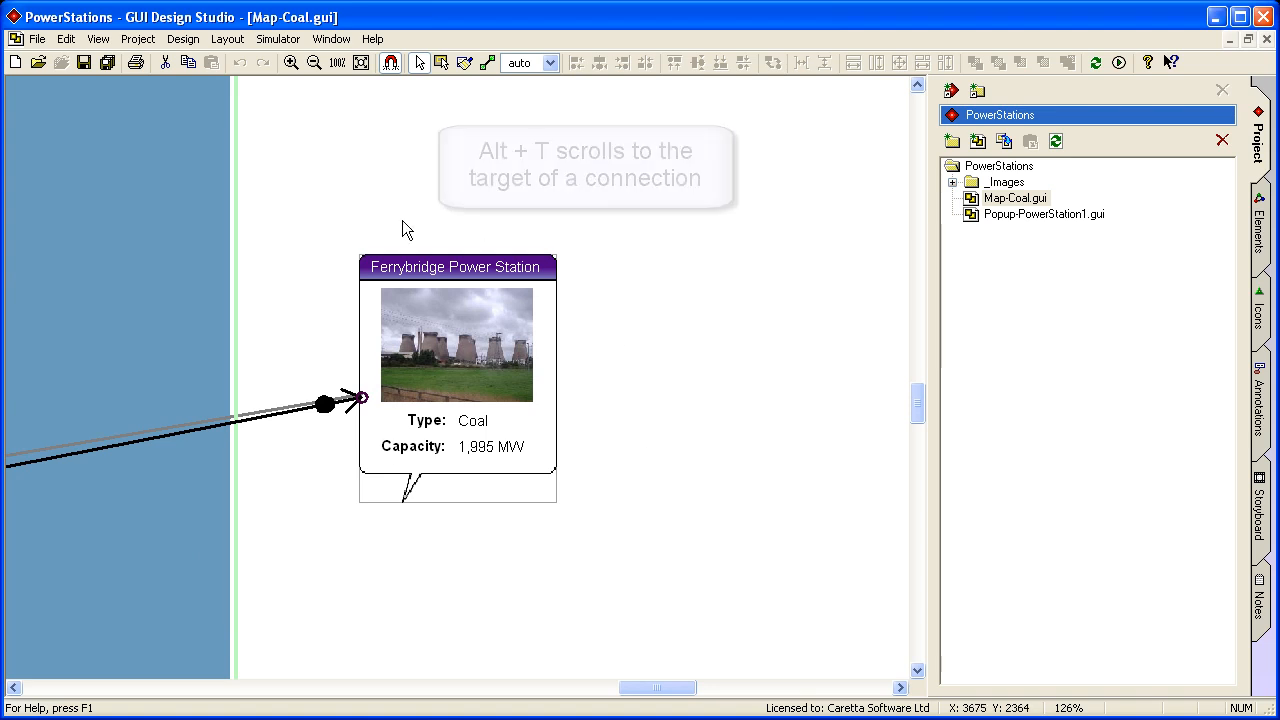
pyautogui.click(499, 393)
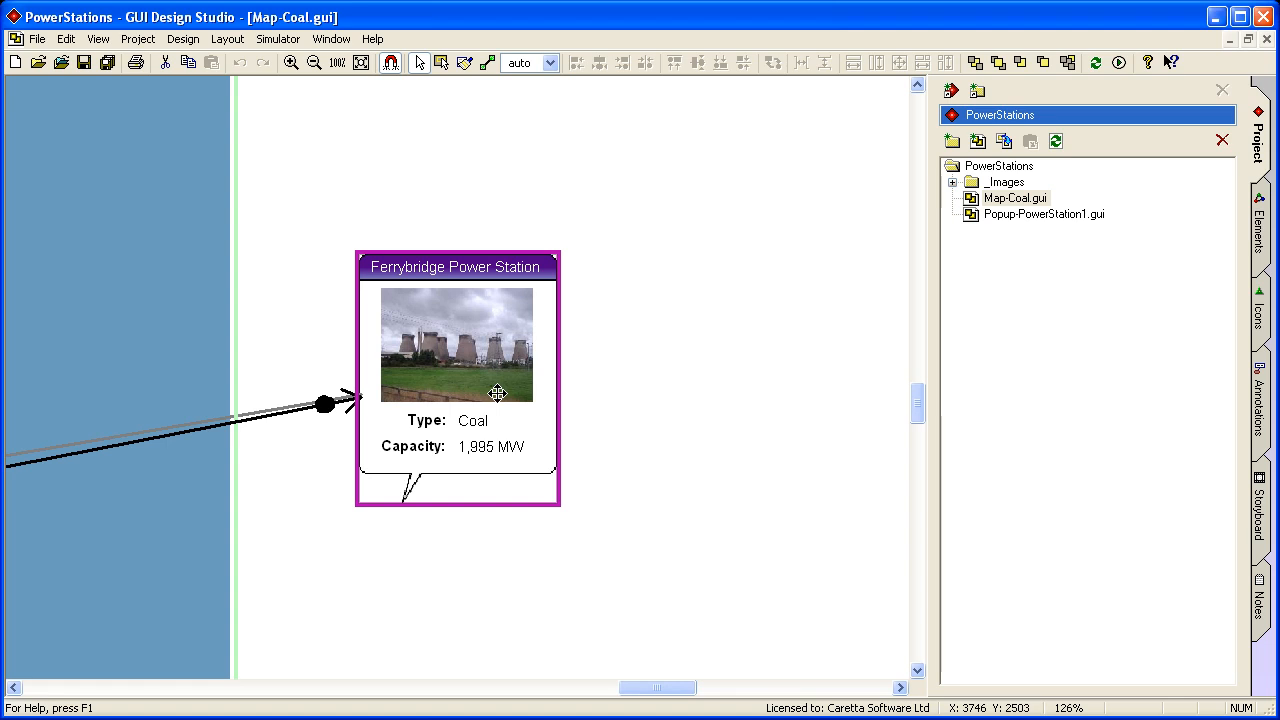
# Step: Open the component design of the Ferrybridge Power Station popup linked from the map
pyautogui.scroll(-5, 312, 311)
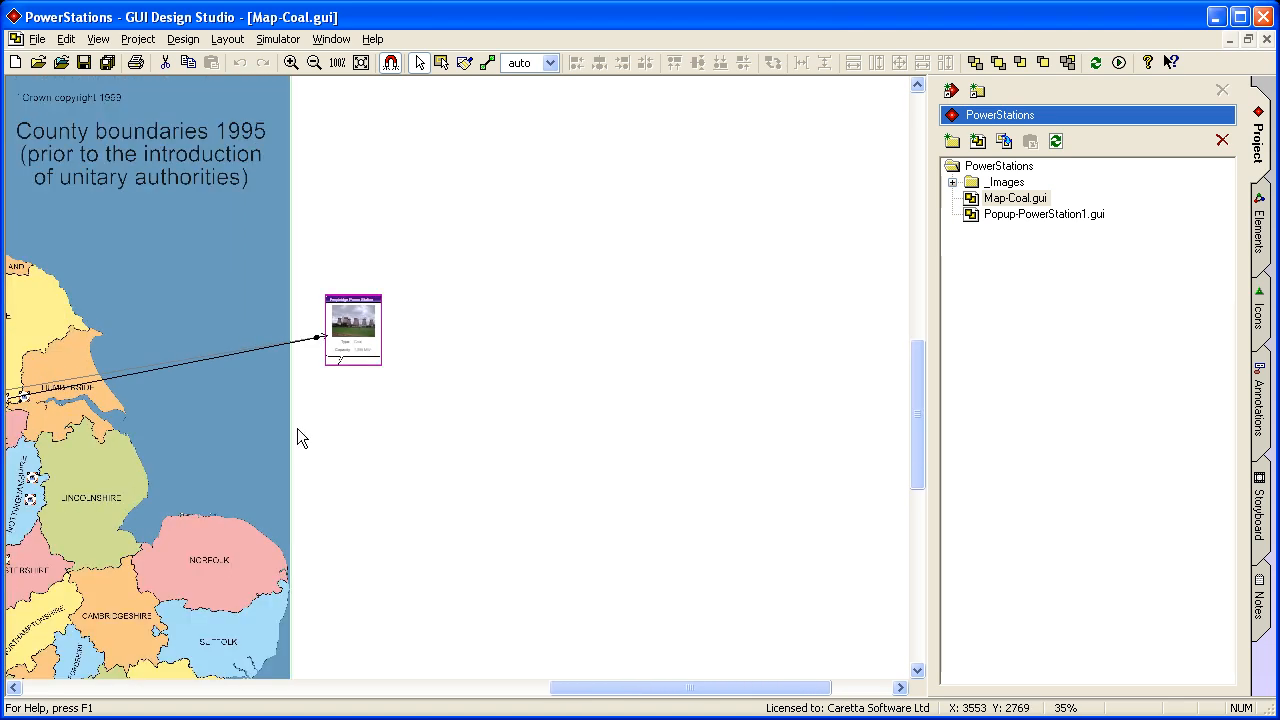
pyautogui.hscroll(-3, 628, 358)
pyautogui.hscroll(-2, 535, 298)
pyautogui.scroll(-3, 535, 298)
pyautogui.scroll(3, 527, 343)
pyautogui.scroll(3, 587, 266)
pyautogui.hscroll(3, 454, 403)
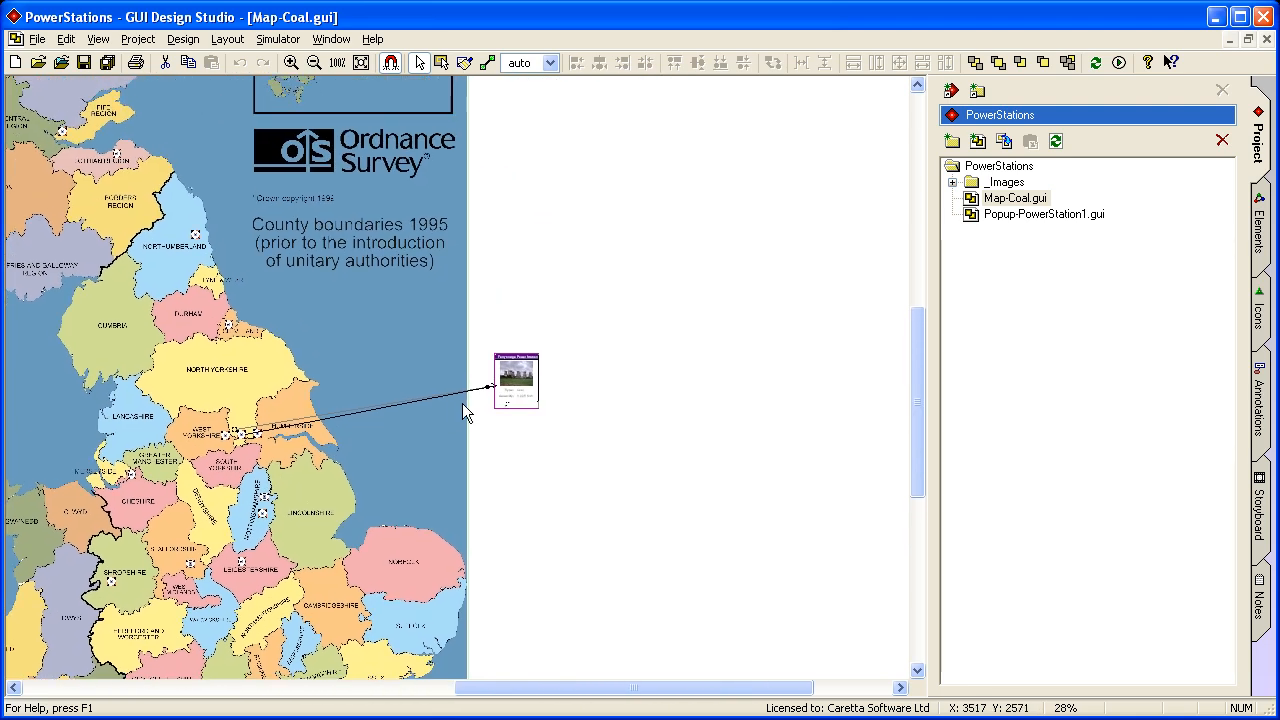
pyautogui.scroll(5, 507, 400)
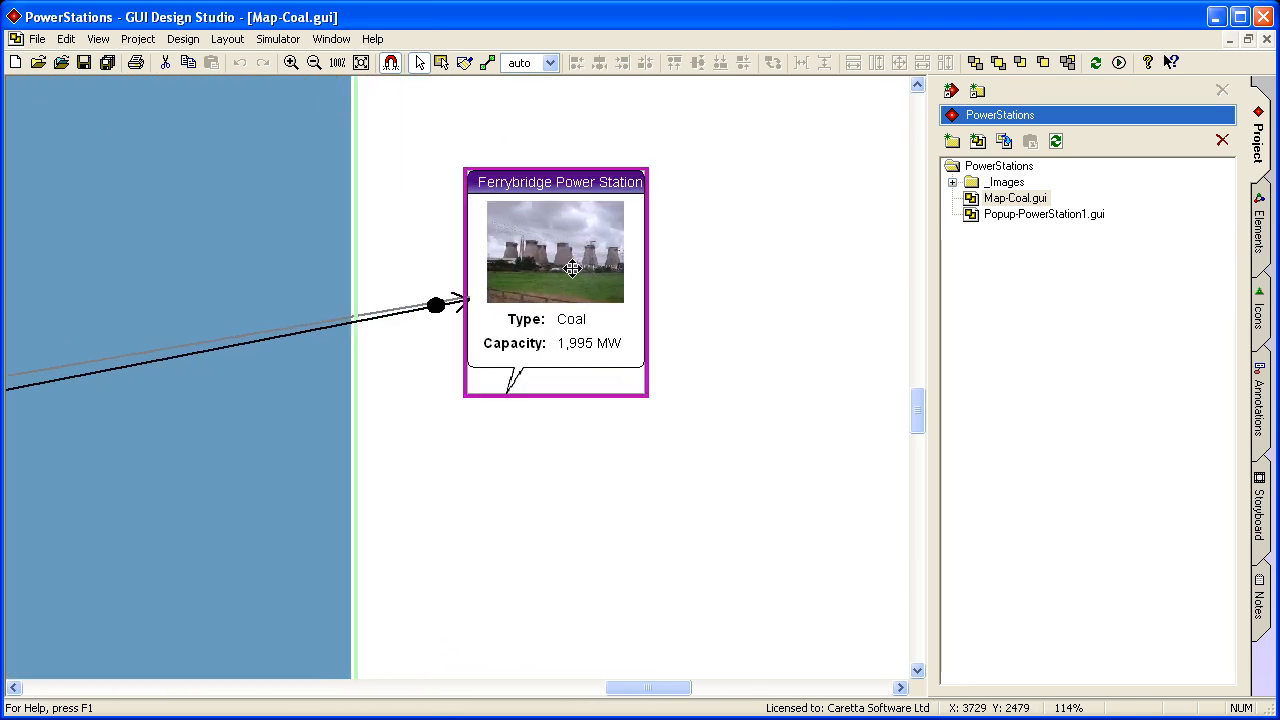
pyautogui.rightClick(572, 268)
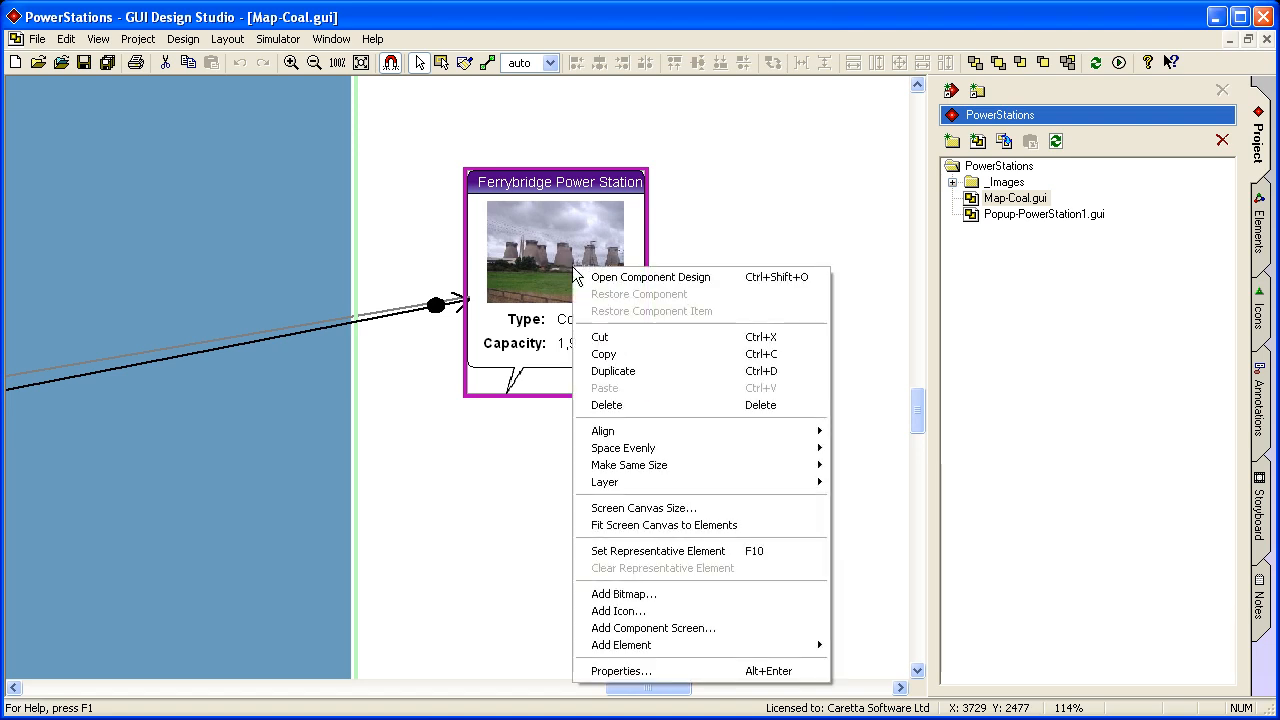
pyautogui.click(618, 278)
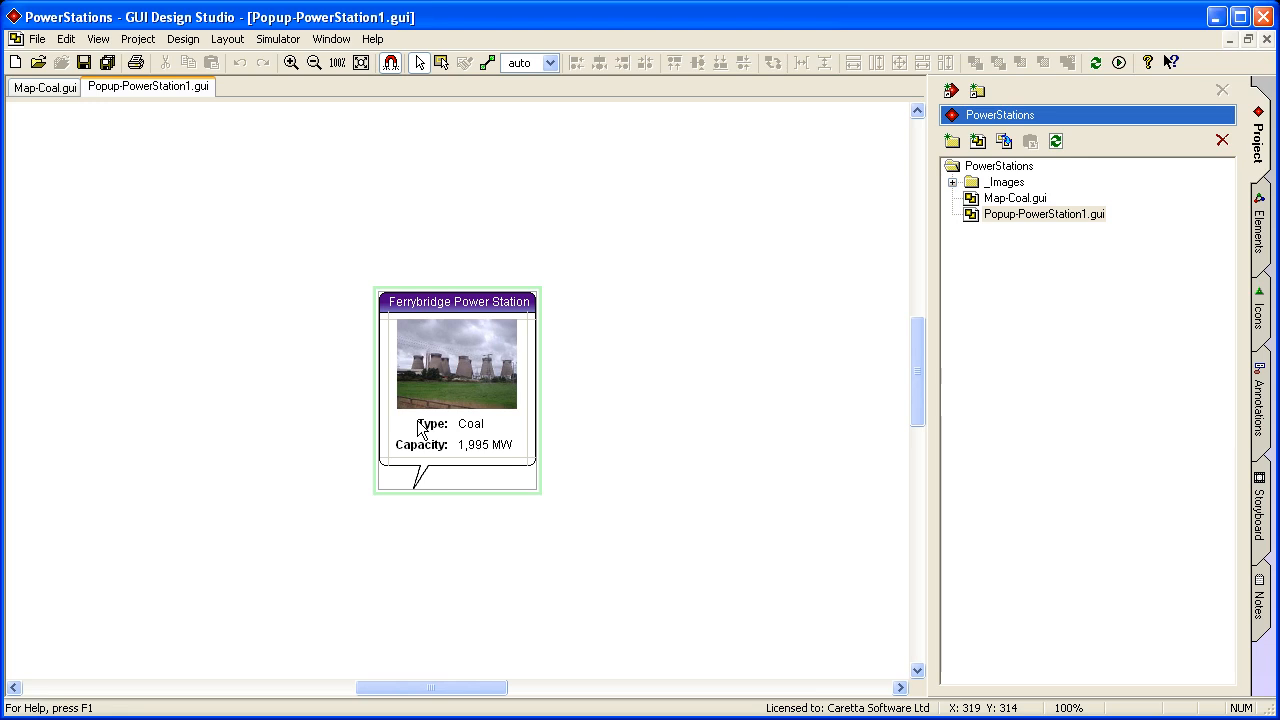
# Step: Examine the popup's building blocks by selecting its titled panel, photo, text labels and pointer tail in turn
pyautogui.keyDown('ctrl'); pyautogui.scroll(2, 418, 424); pyautogui.keyUp('ctrl')
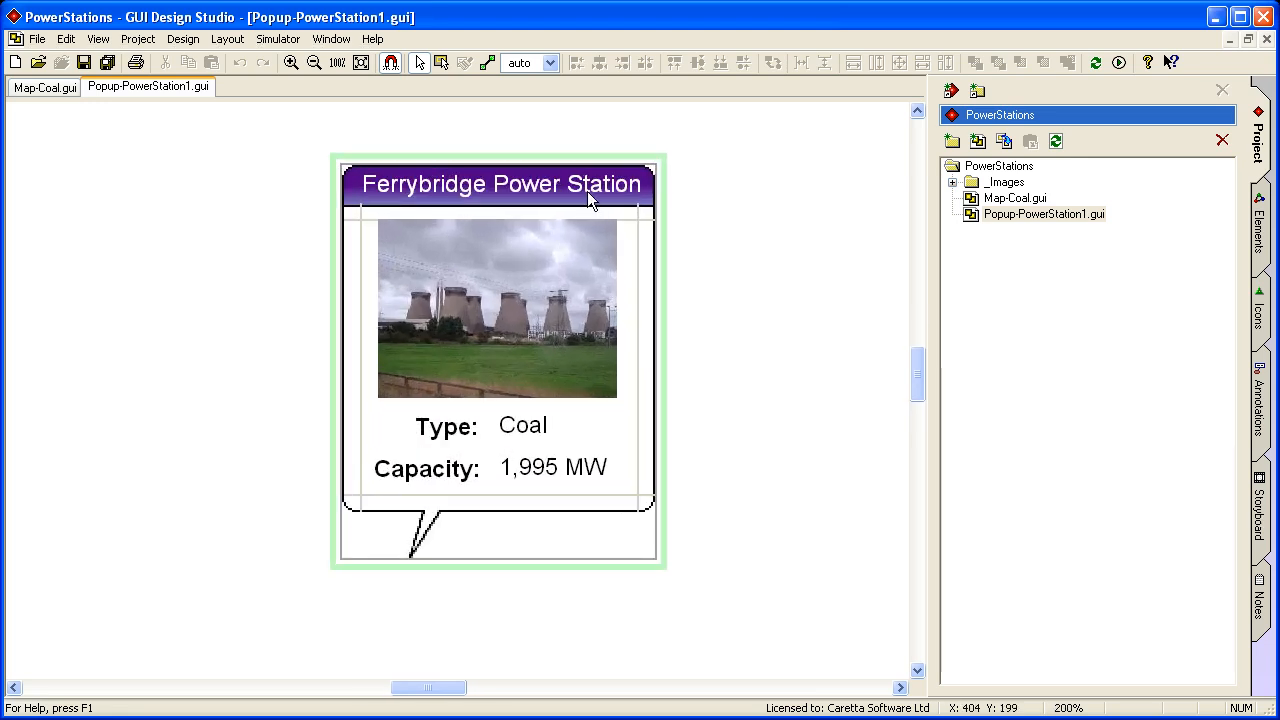
pyautogui.click(587, 191)
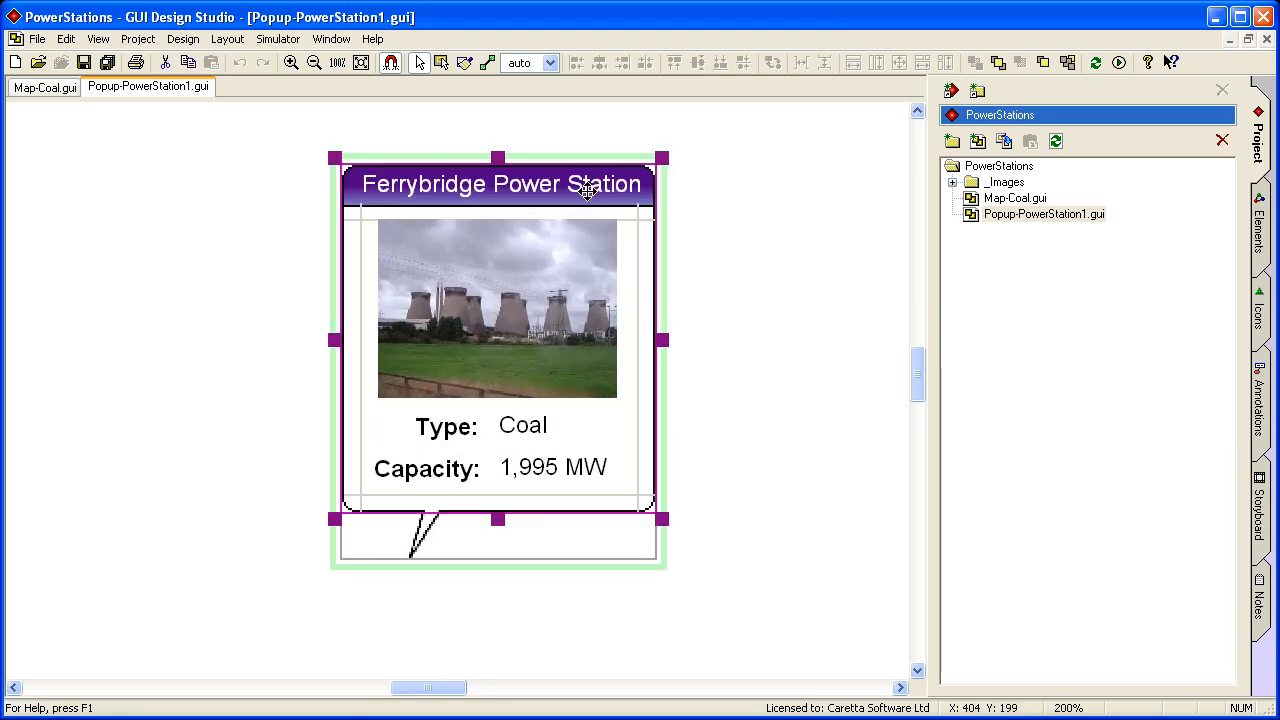
pyautogui.click(556, 268)
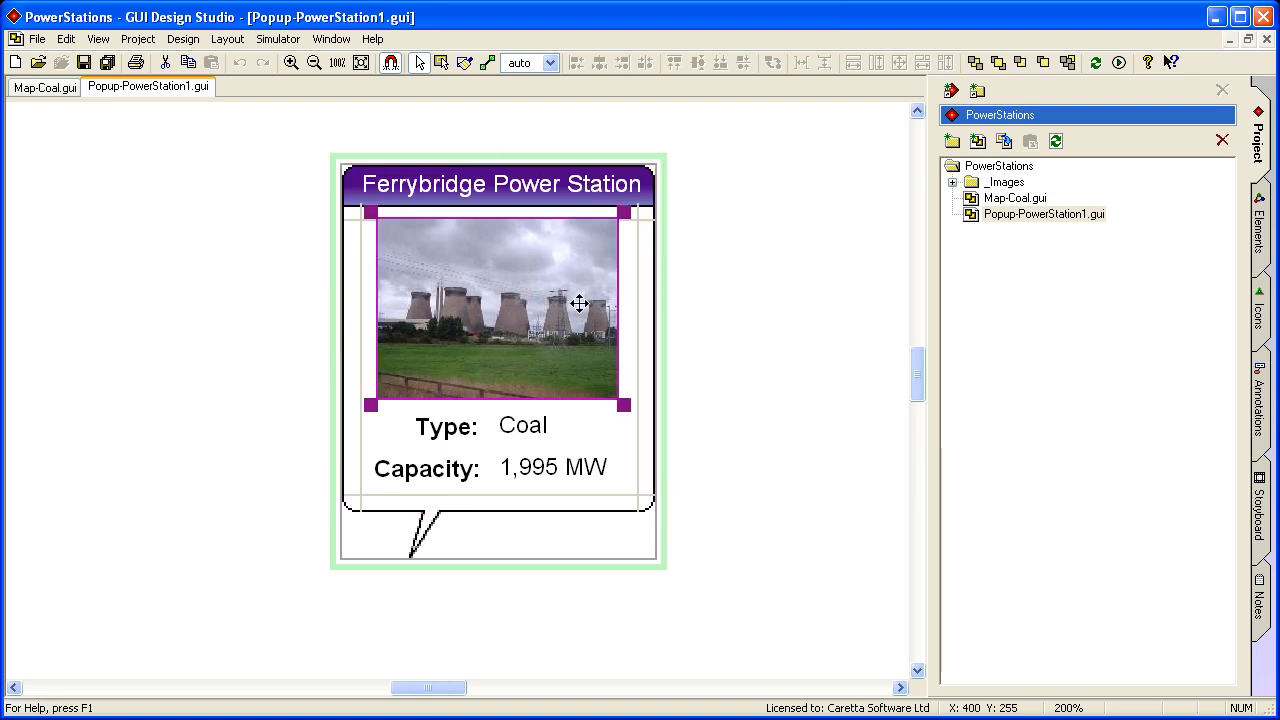
pyautogui.click(540, 435)
pyautogui.click(445, 438)
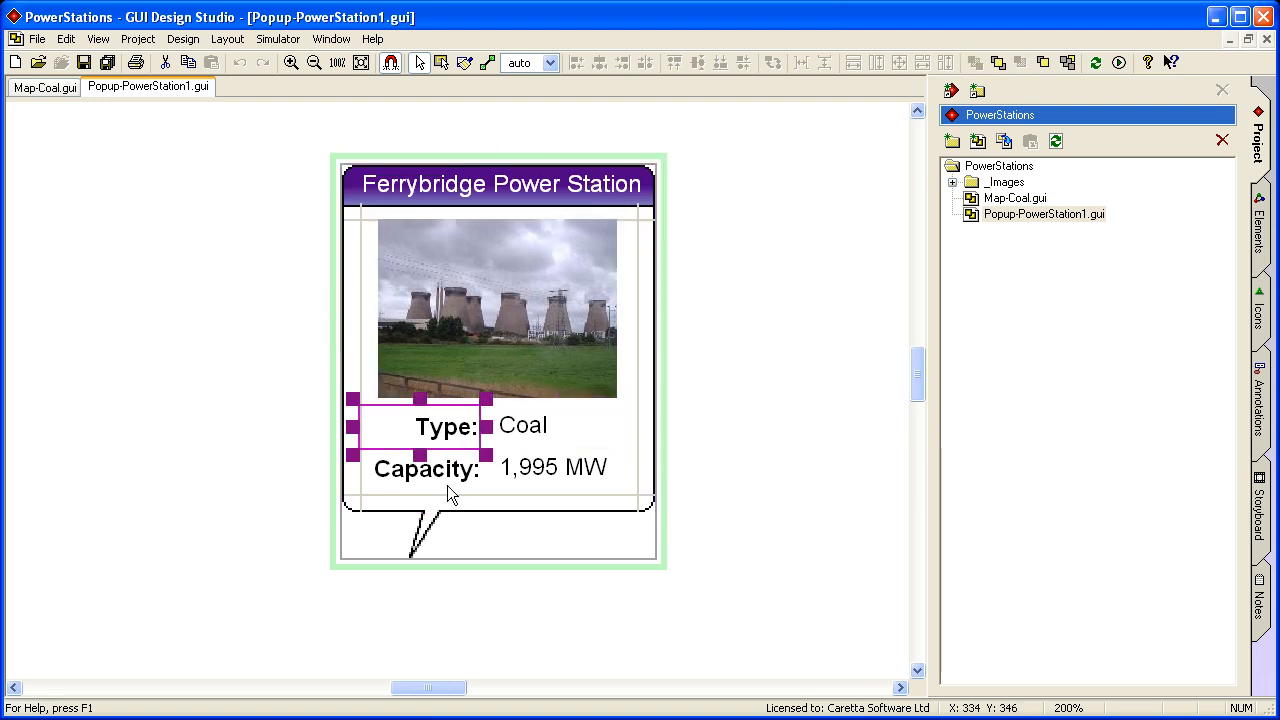
pyautogui.click(429, 524)
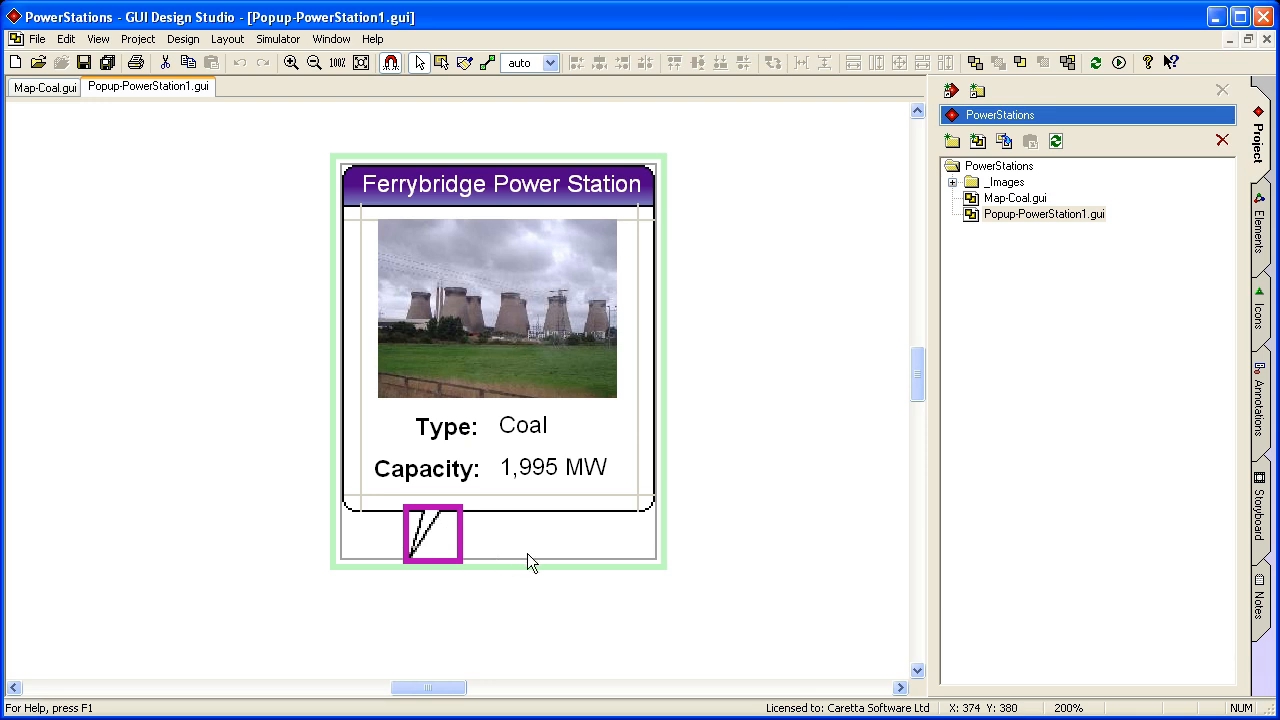
# Step: Return to the Map-Coal design, run it in the simulator to view the markers around Yorkshire, and close the simulation
pyautogui.click(45, 88)
pyautogui.scroll(-3, 259, 285)
pyautogui.moveTo(257, 355); pyautogui.dragTo(659, 443)
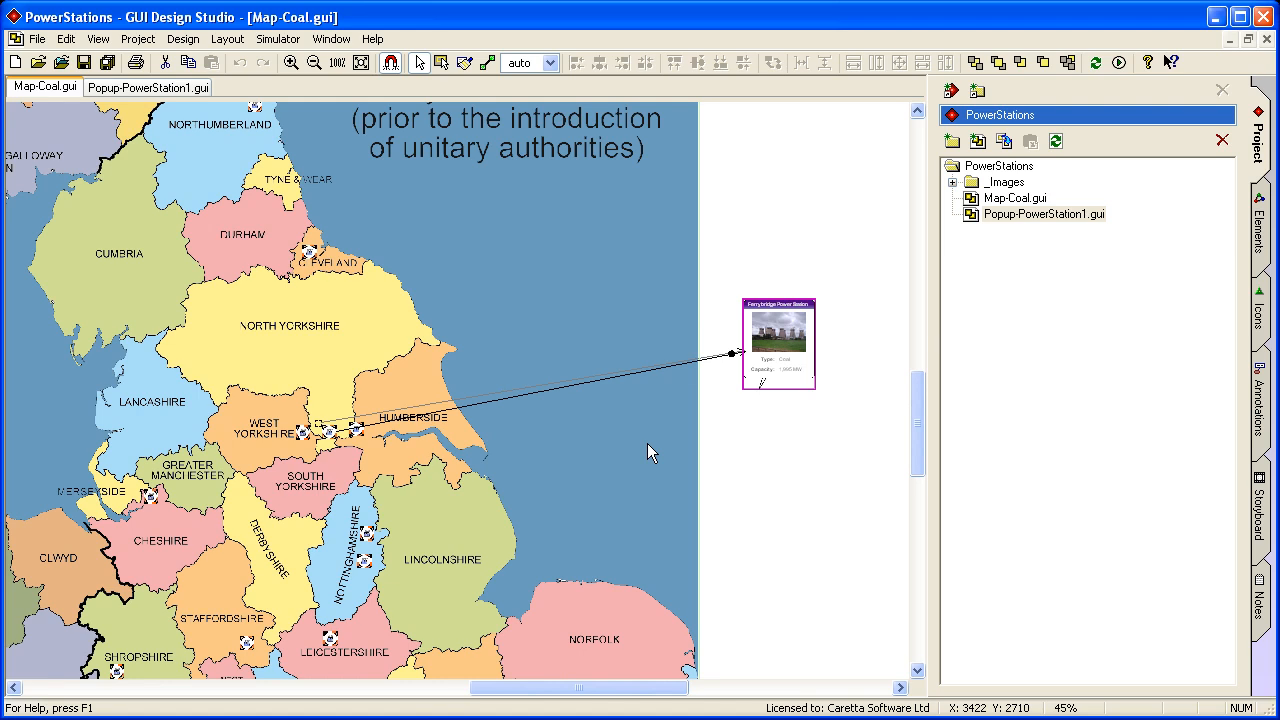
pyautogui.click(1120, 62)
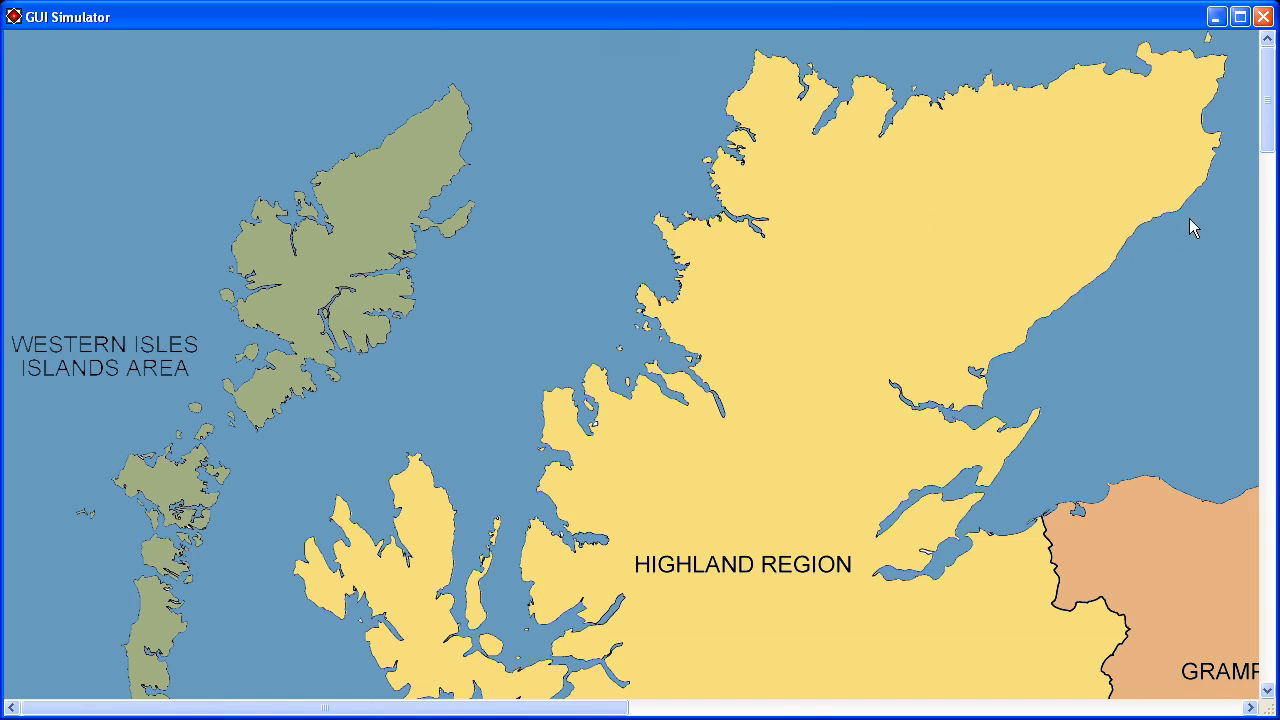
pyautogui.moveTo(1268, 135); pyautogui.dragTo(1260, 447)
pyautogui.moveTo(578, 712); pyautogui.dragTo(1101, 712)
pyautogui.moveTo(633, 376)
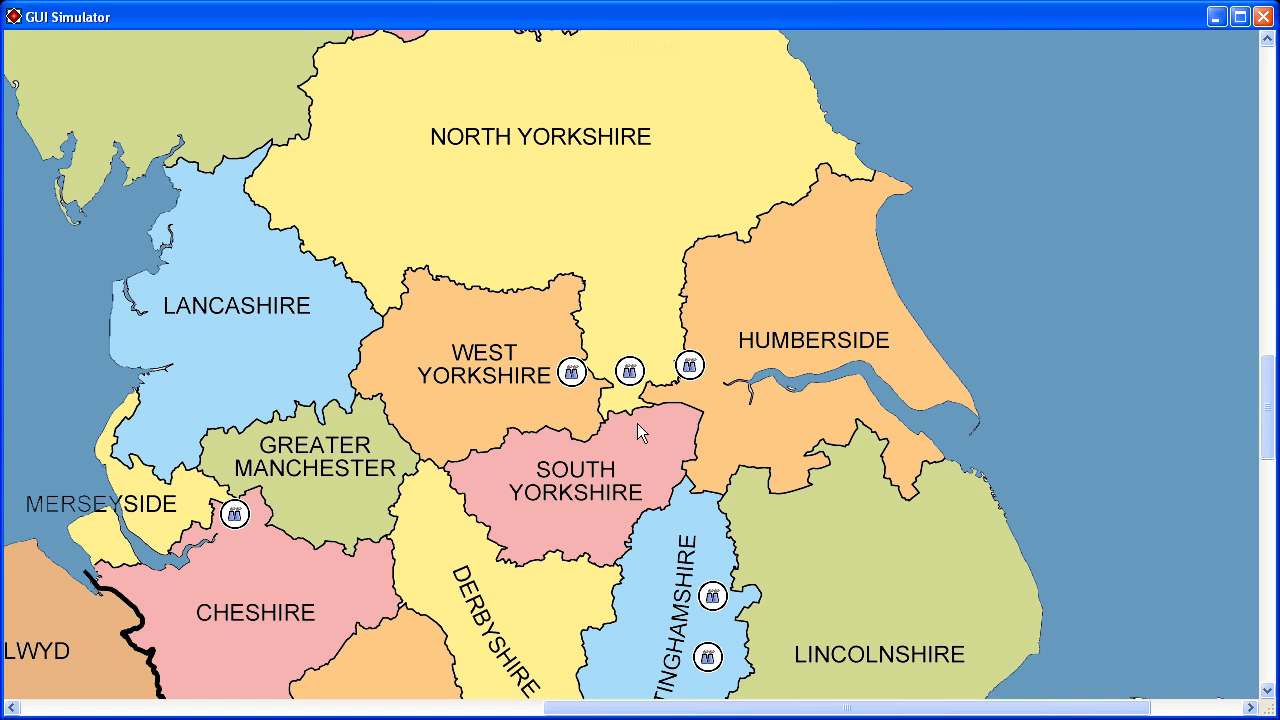
pyautogui.click(1263, 16)
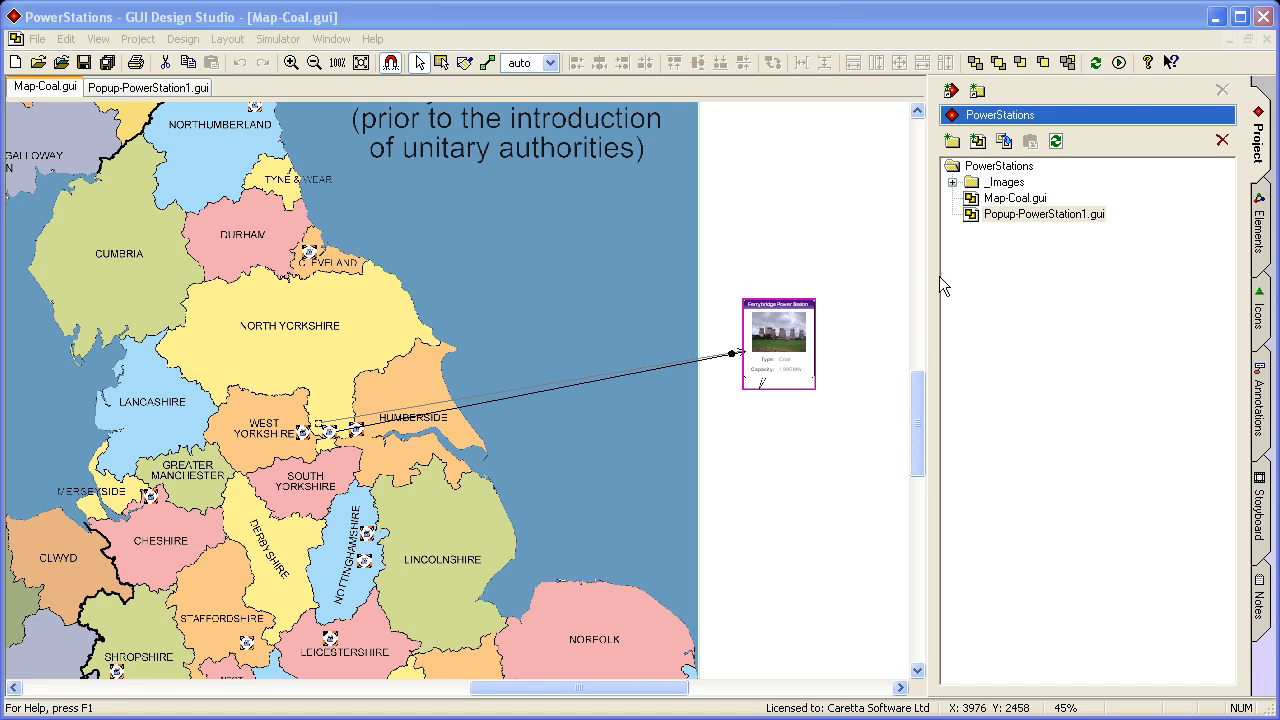
# Step: Create a new design document named Map-Panel in the PowerStations project
pyautogui.click(979, 143)
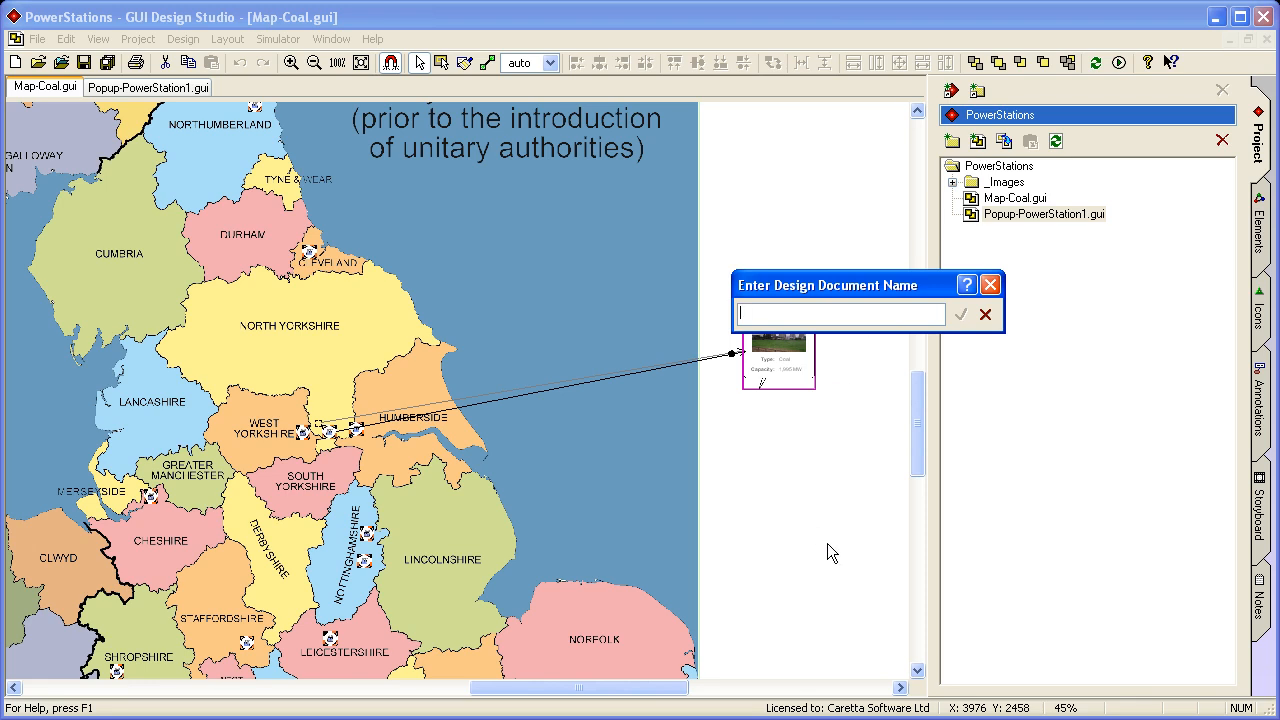
pyautogui.write('Map-Panel')
pyautogui.press('Return')
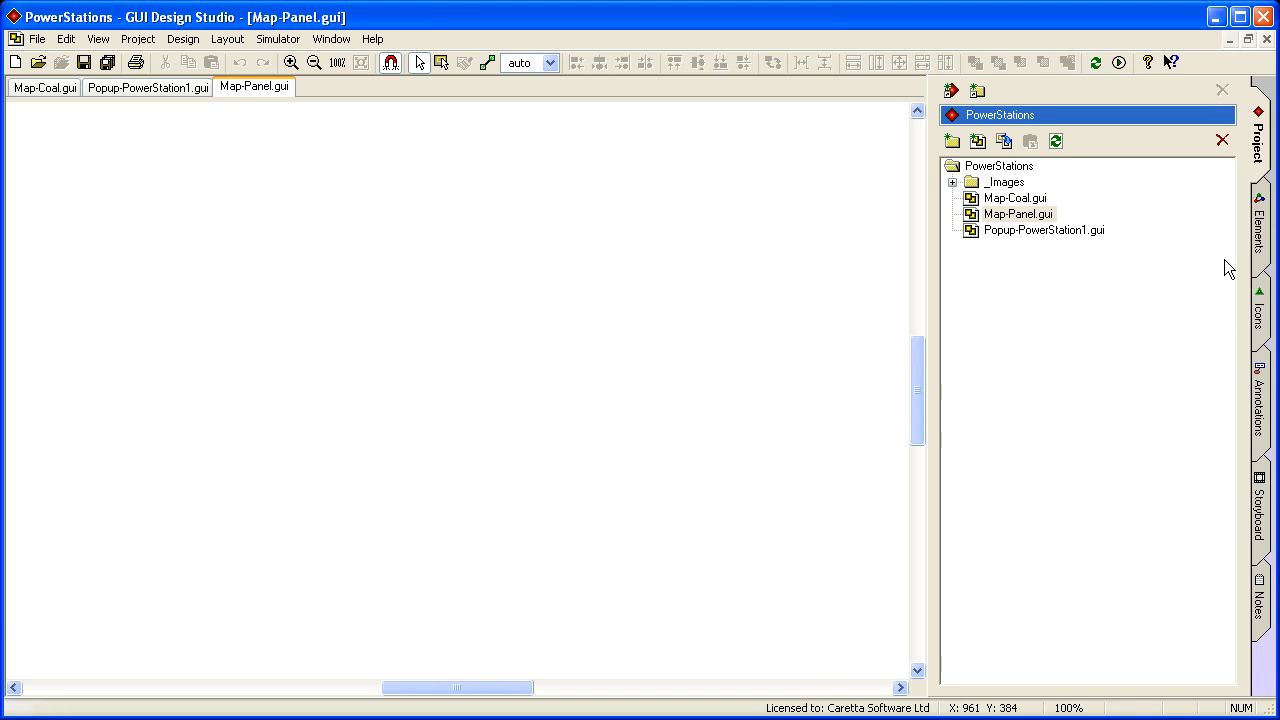
# Step: Place the blank black-outlined page frame from the Web elements in the Map-Panel design and enlarge it slightly in both directions
pyautogui.click(1262, 248)
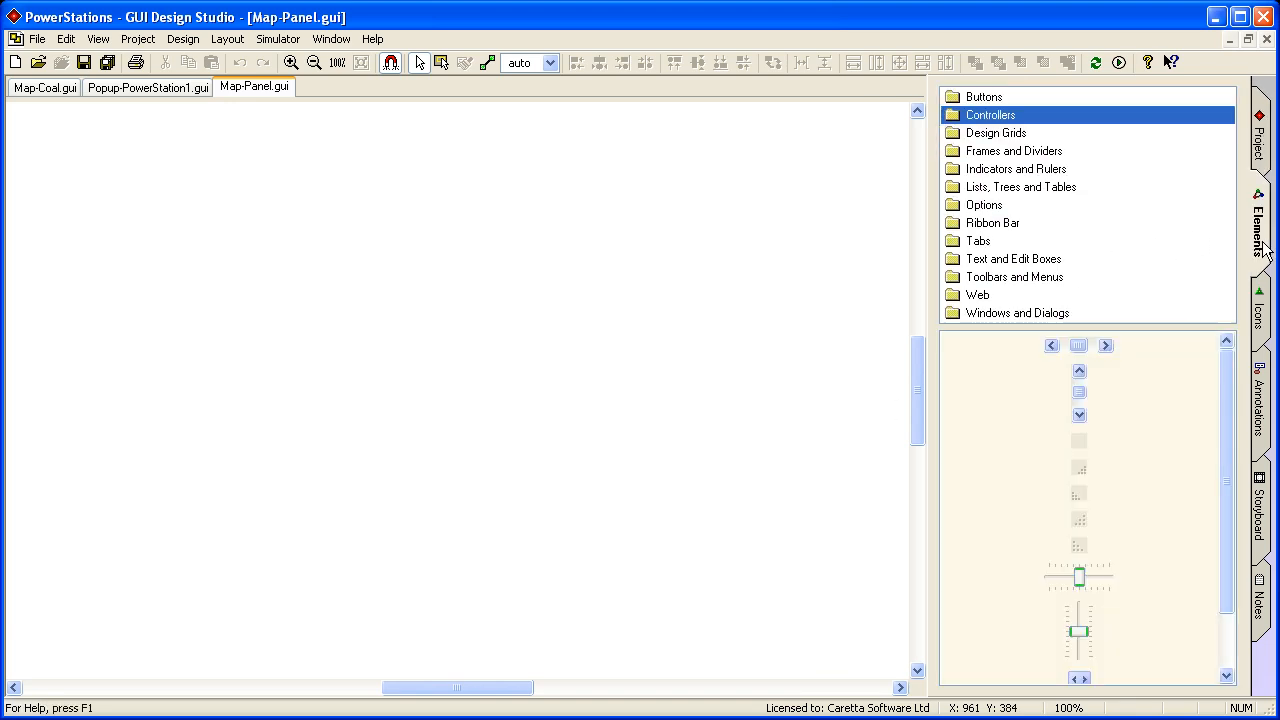
pyautogui.click(1007, 298)
pyautogui.scroll(-10, 1210, 438)
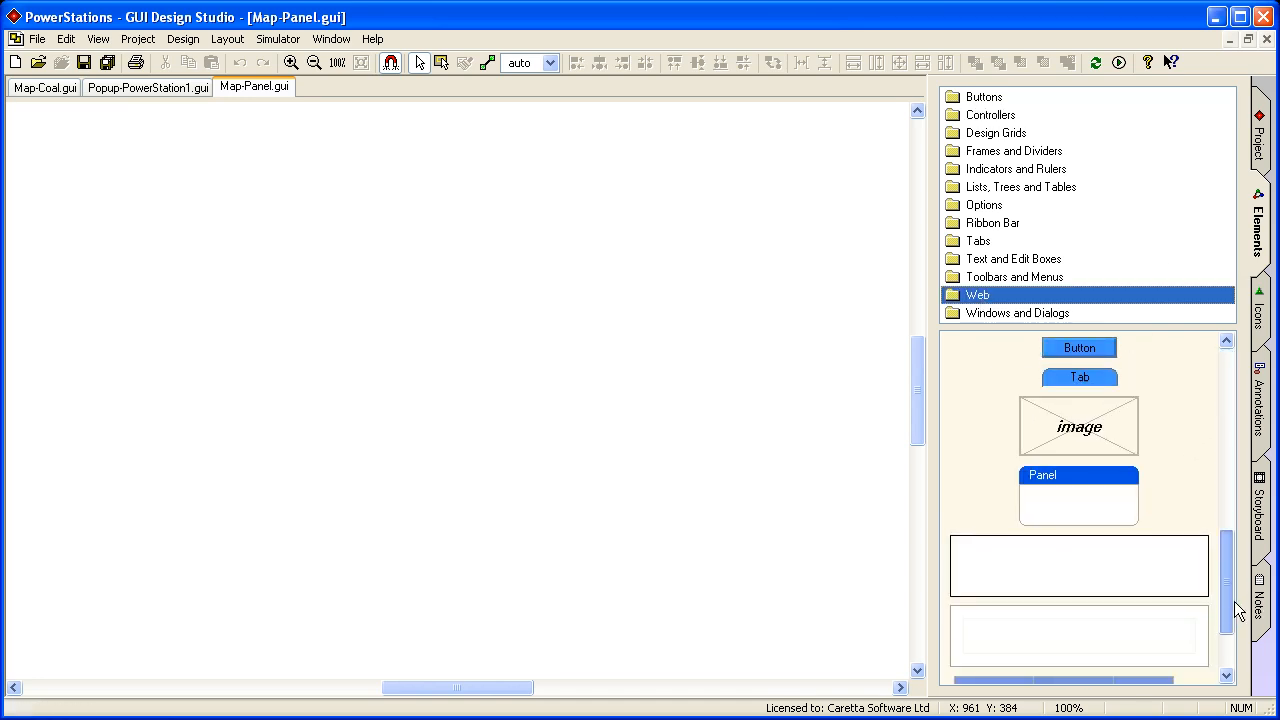
pyautogui.moveTo(1109, 512); pyautogui.dragTo(115, 145)
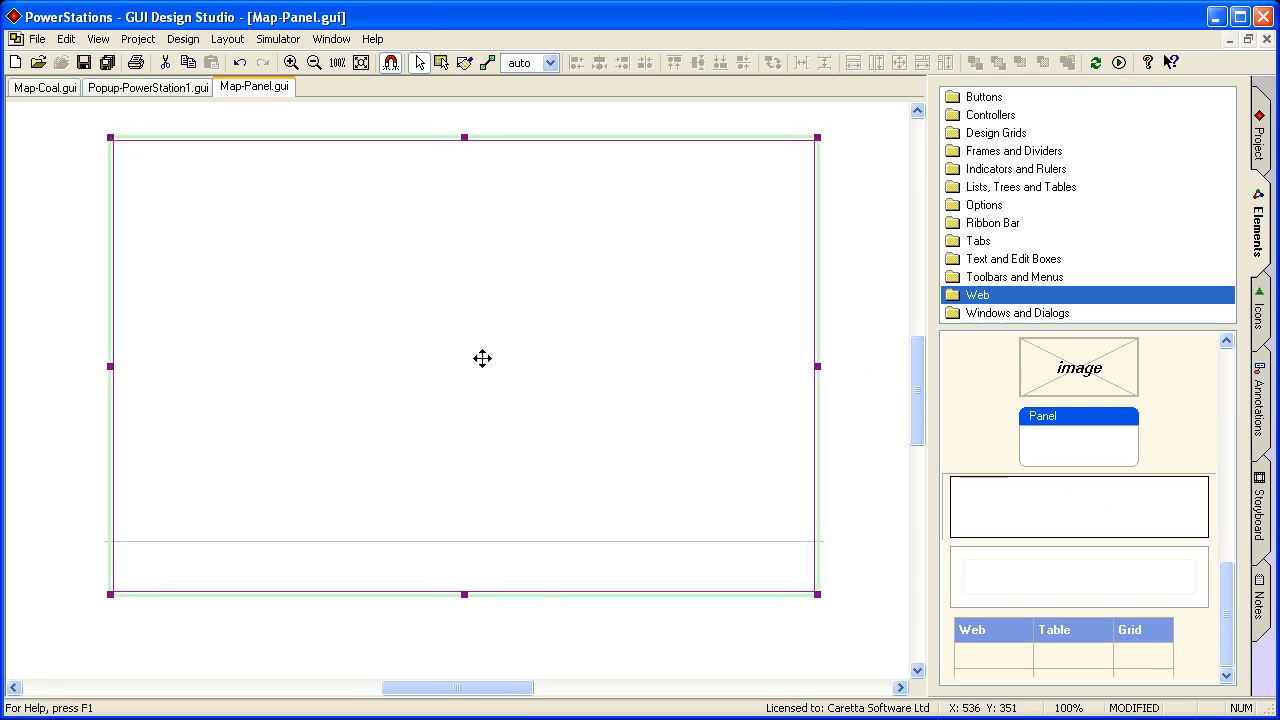
pyautogui.moveTo(818, 595); pyautogui.dragTo(847, 651)
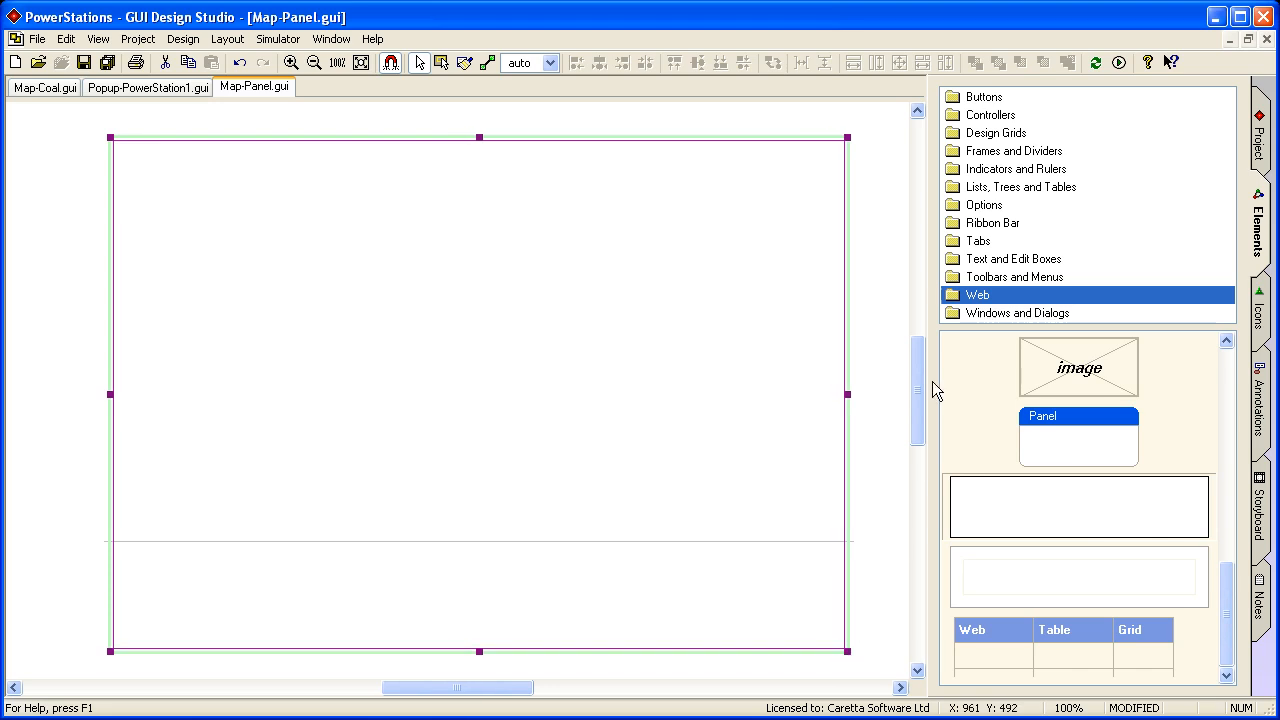
# Step: Add a single-cell design grid with margins at the page frame's upper-left corner and stretch it across the frame's full width
pyautogui.click(1015, 133)
pyautogui.moveTo(1143, 533); pyautogui.dragTo(114, 145)
pyautogui.moveTo(317, 294); pyautogui.dragTo(847, 494)
# Step: Set the design grid's outer margins to 30 at the left, top and right and 0 at the bottom
pyautogui.doubleClick(535, 340)
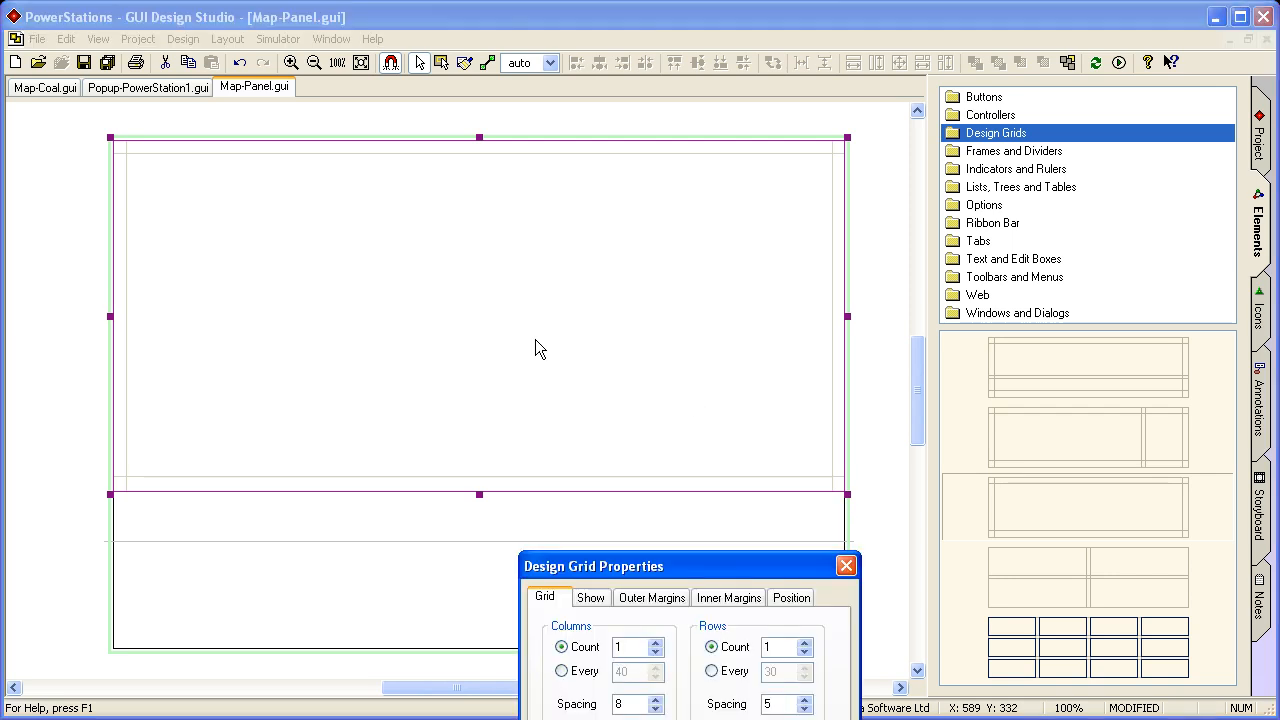
pyautogui.moveTo(652, 567); pyautogui.dragTo(517, 263)
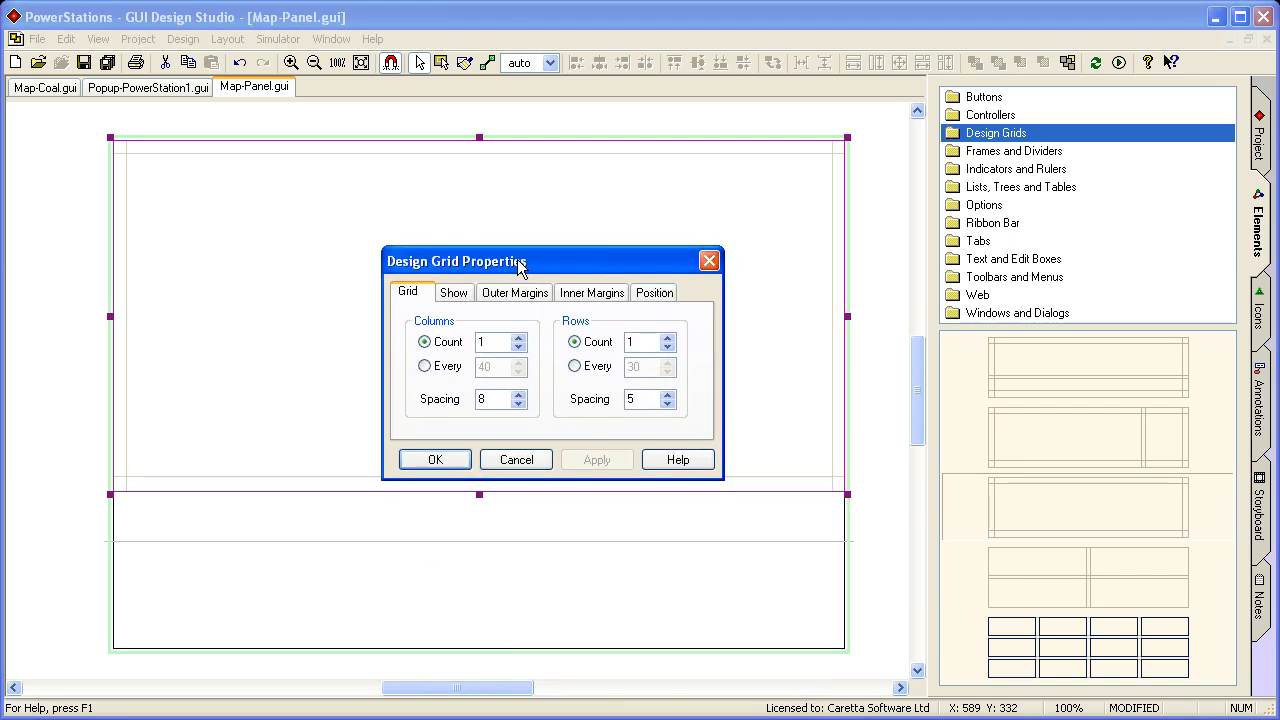
pyautogui.click(510, 295)
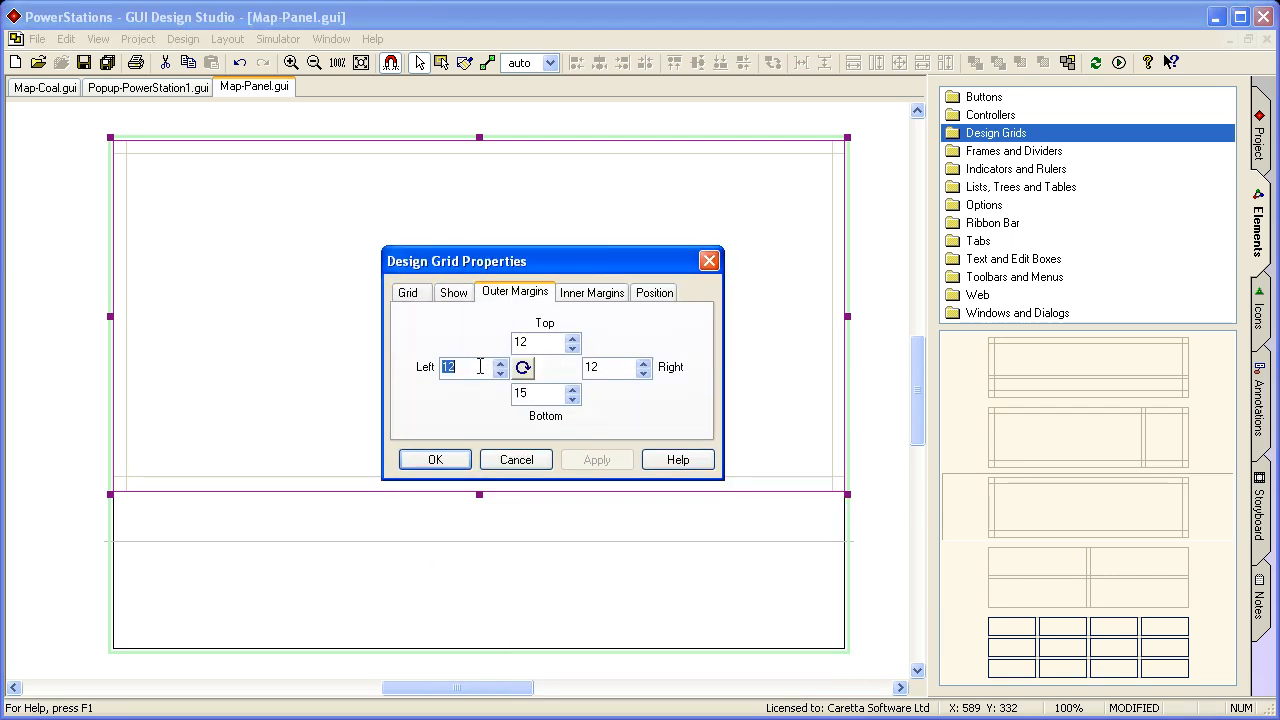
pyautogui.write('30')
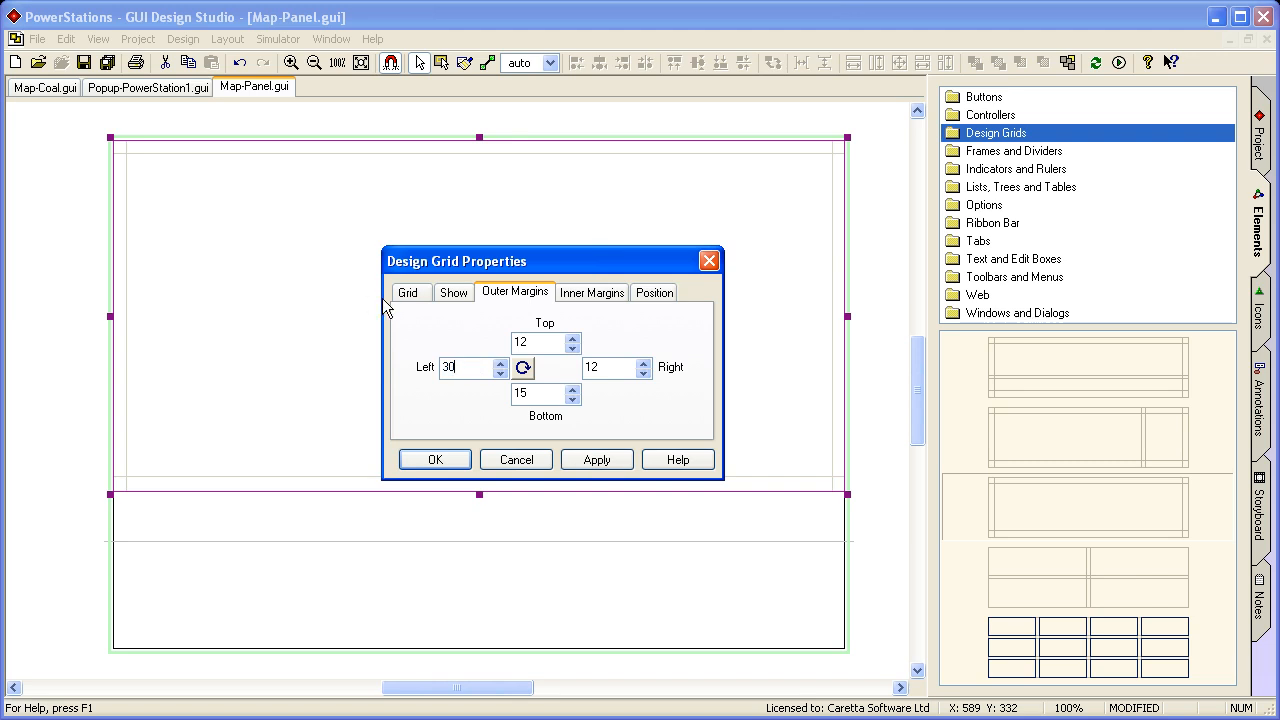
pyautogui.click(523, 367)
pyautogui.press('Tab')
pyautogui.write('0')
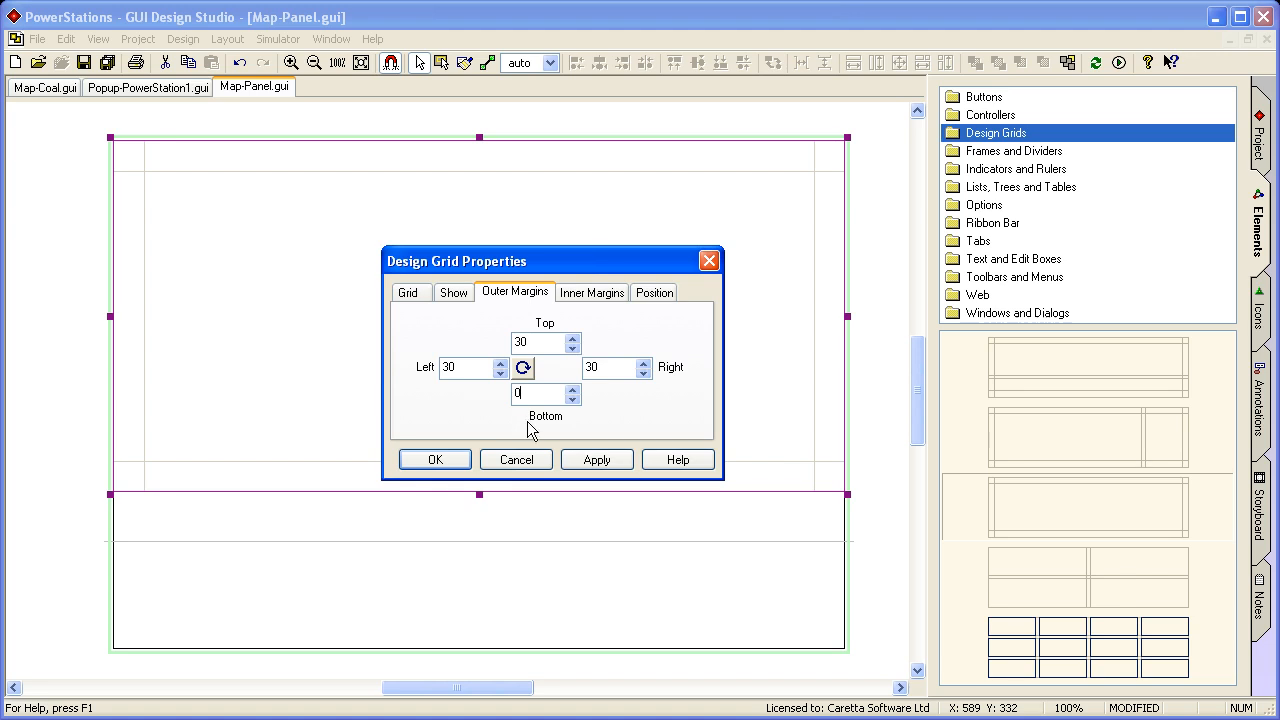
pyautogui.click(455, 466)
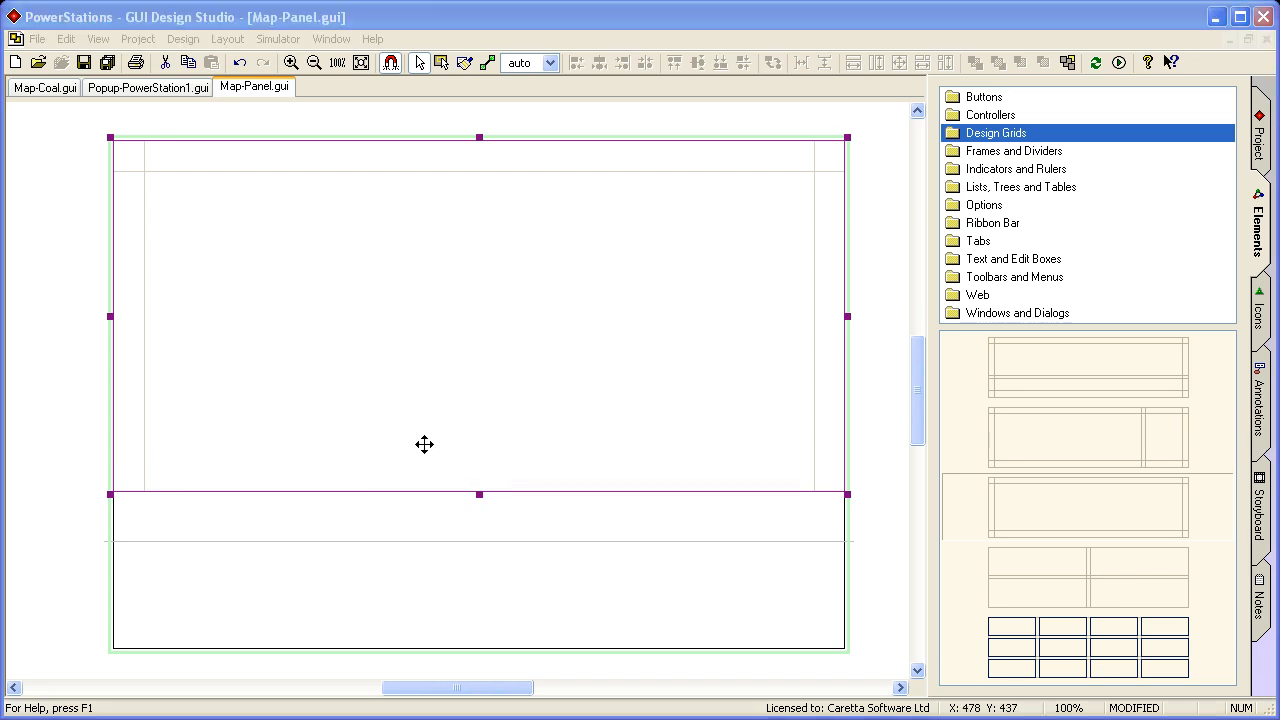
# Step: Place a Heading Level 1 web element at the grid's upper-left margin corner and stretch it across to the right margin
pyautogui.click(985, 297)
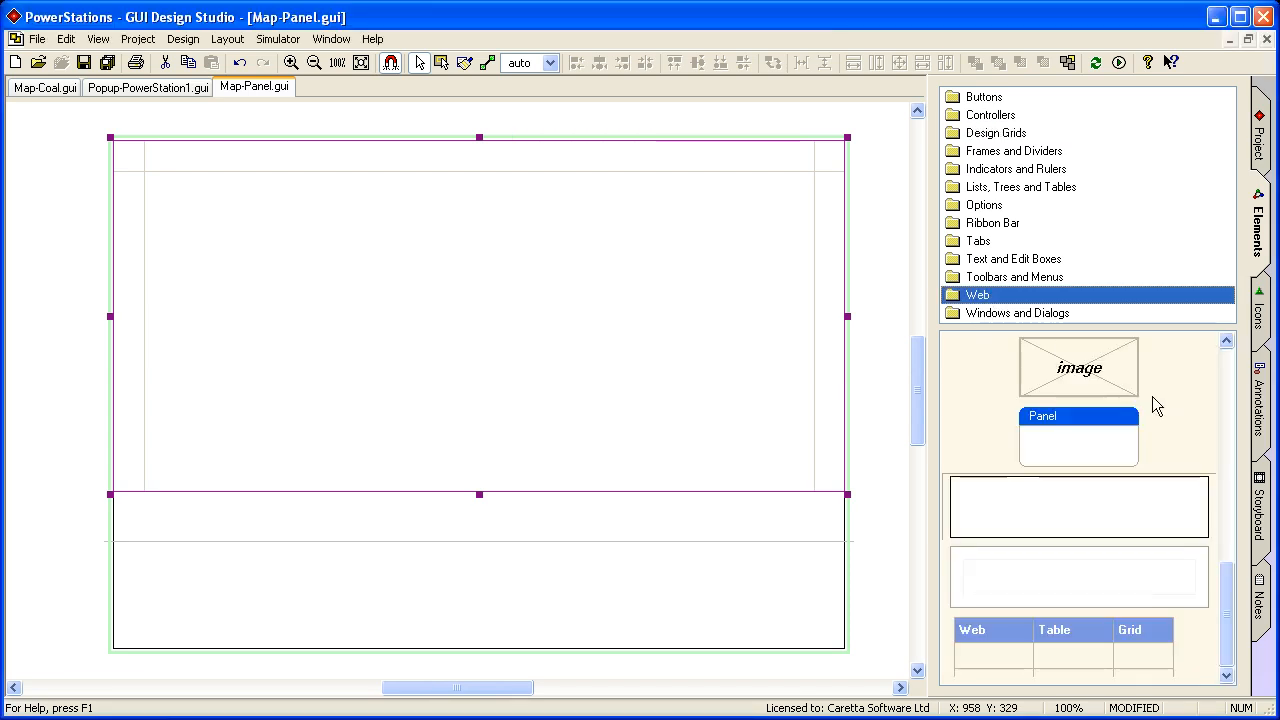
pyautogui.moveTo(1230, 572); pyautogui.dragTo(1230, 367)
pyautogui.moveTo(1085, 500); pyautogui.dragTo(155, 192)
pyautogui.moveTo(327, 200); pyautogui.dragTo(817, 216)
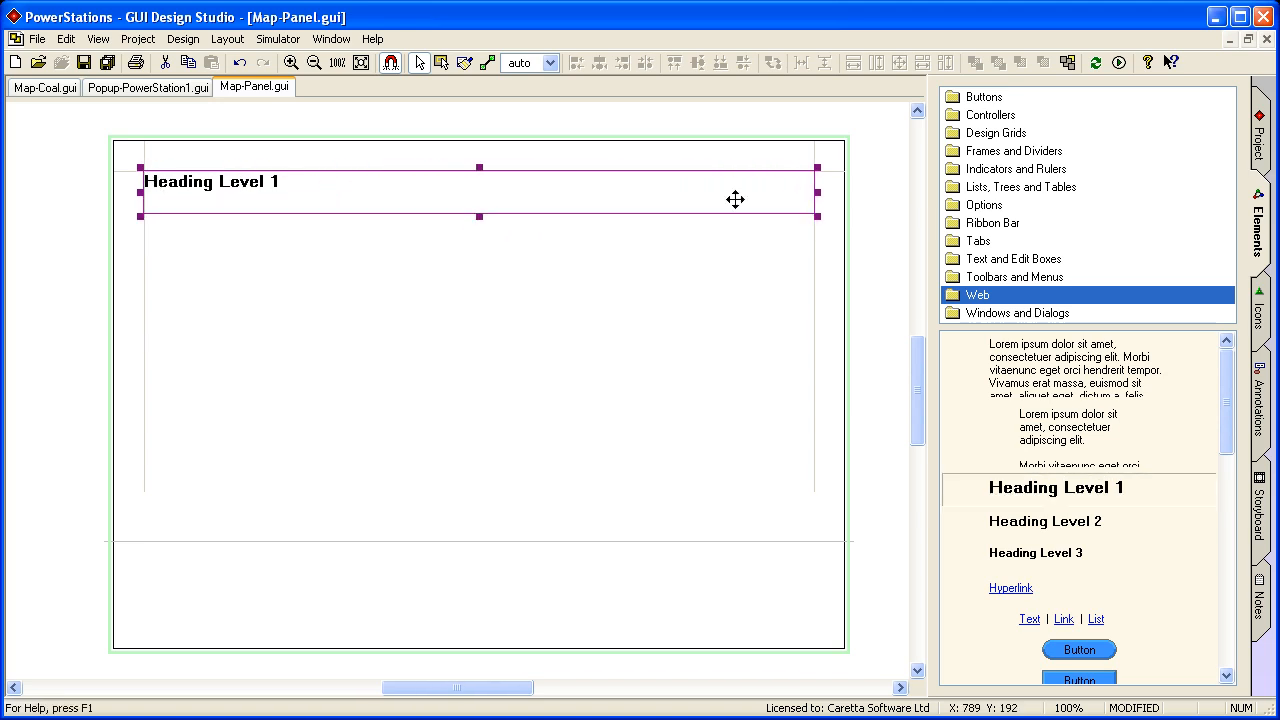
# Step: Change the heading text to "UK Power Stations" and set its font size to 17 pt (Very Large)
pyautogui.doubleClick(555, 196)
pyautogui.write('UK ')
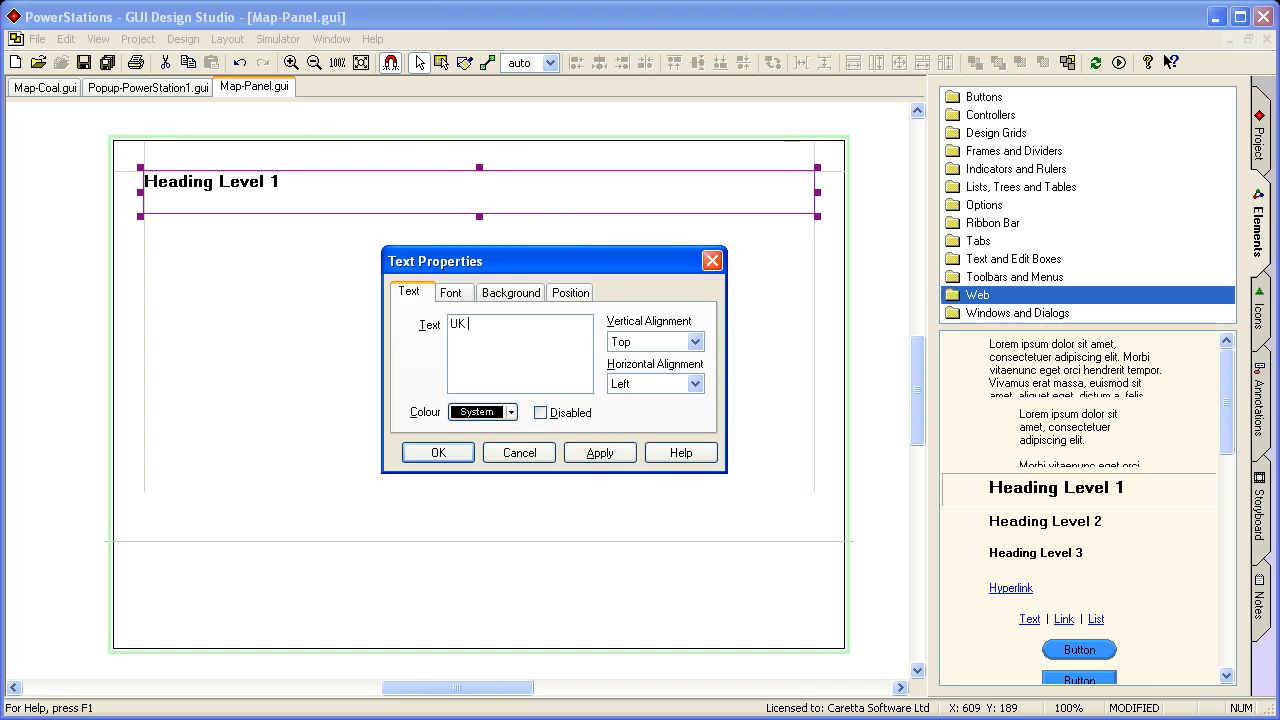
pyautogui.write('Power Stations')
pyautogui.click(455, 294)
pyautogui.click(571, 391)
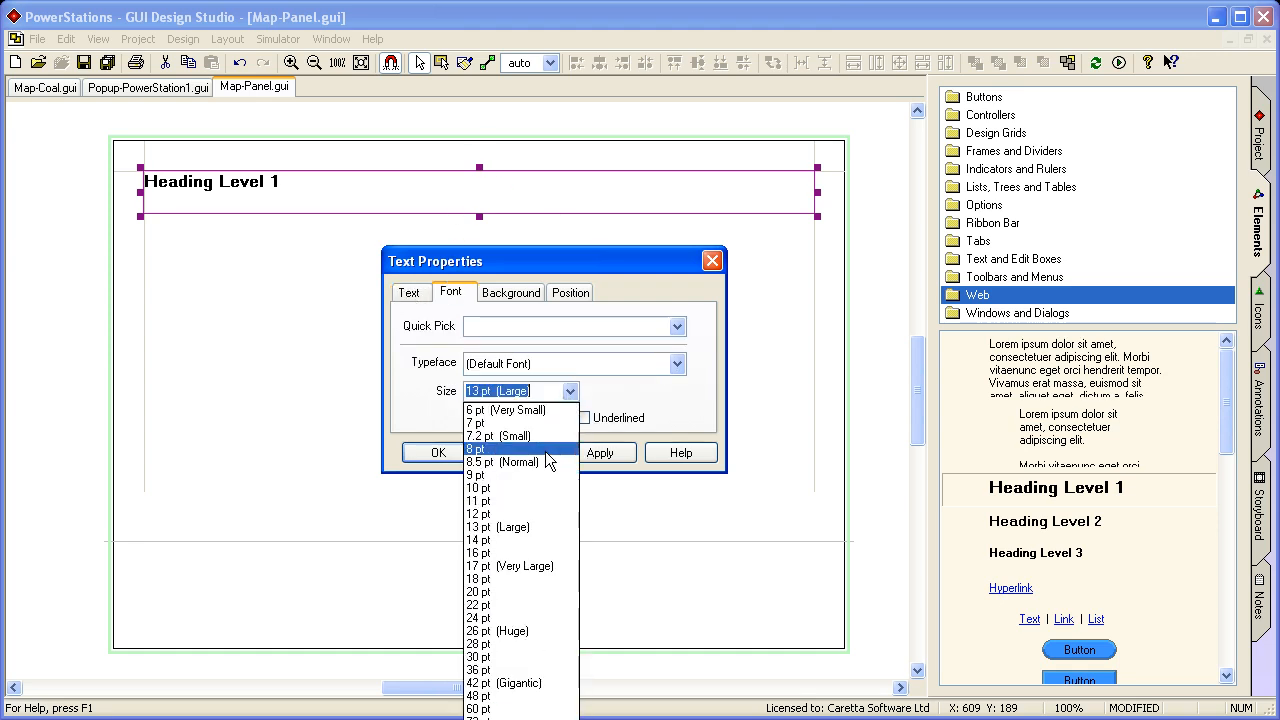
pyautogui.click(540, 571)
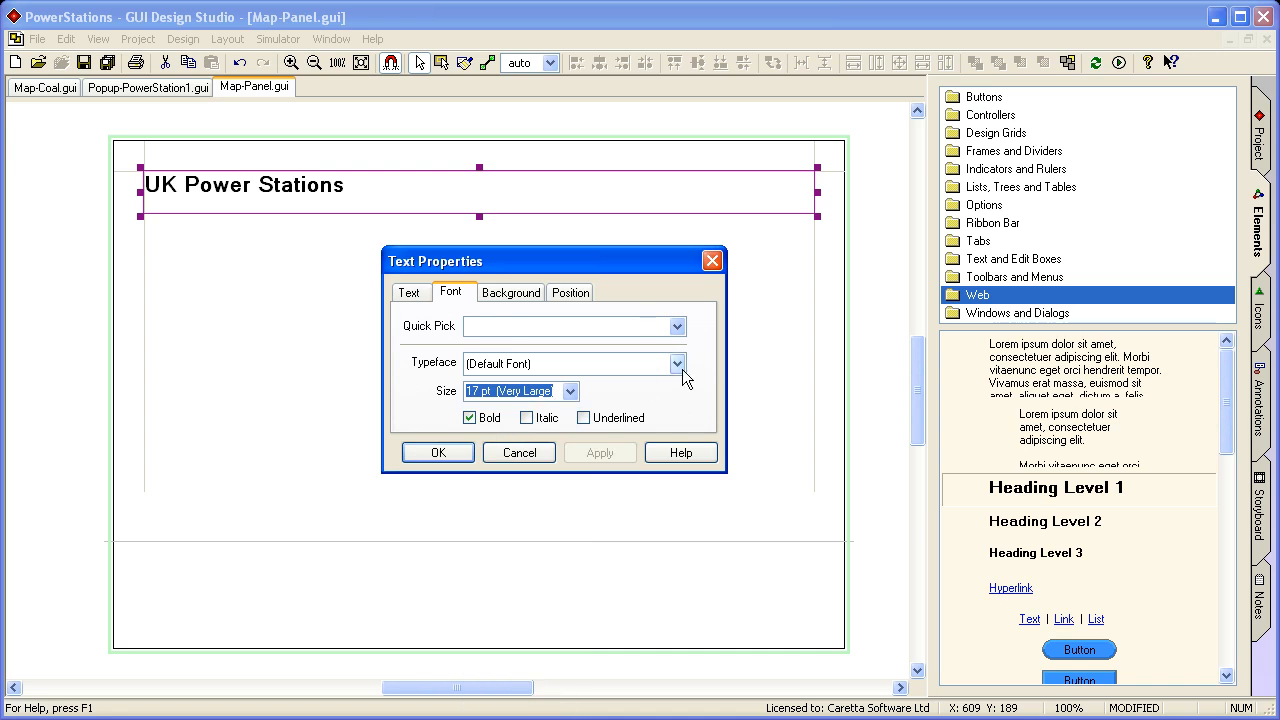
pyautogui.click(462, 458)
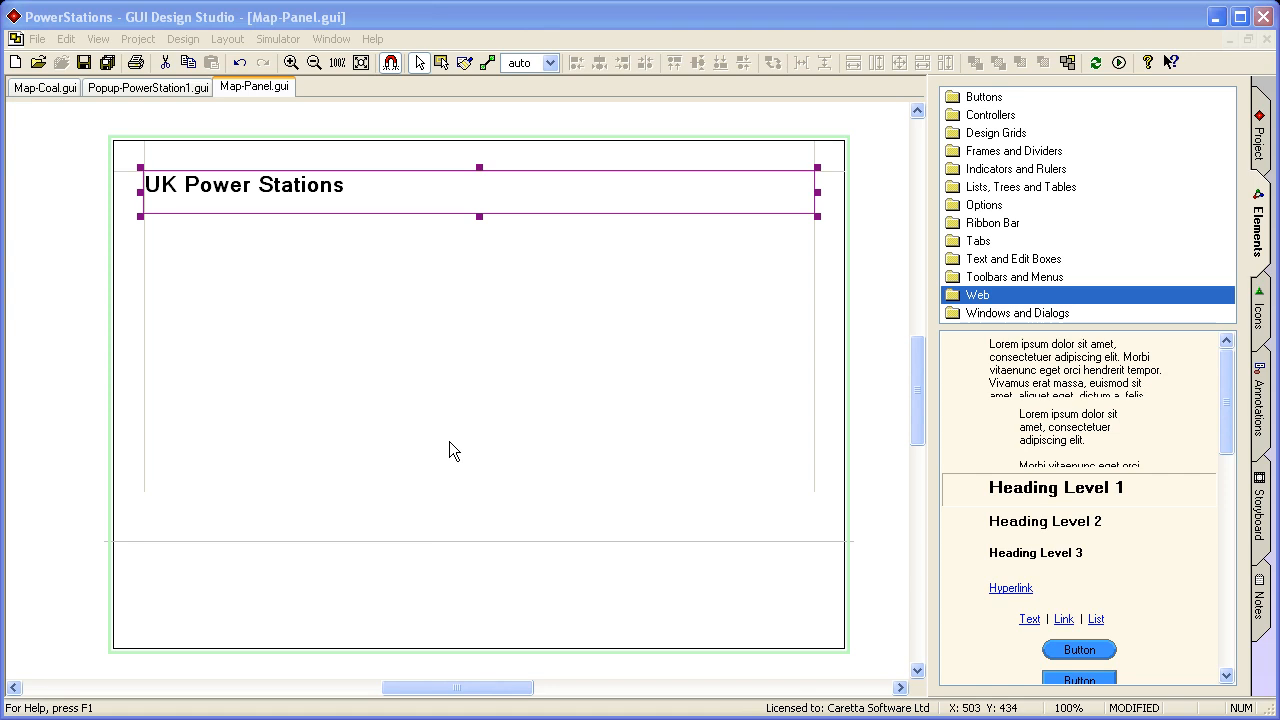
# Step: Insert the Map-Coal design as a component directly below the heading at the left margin, with width and height set to 300
pyautogui.click(1262, 137)
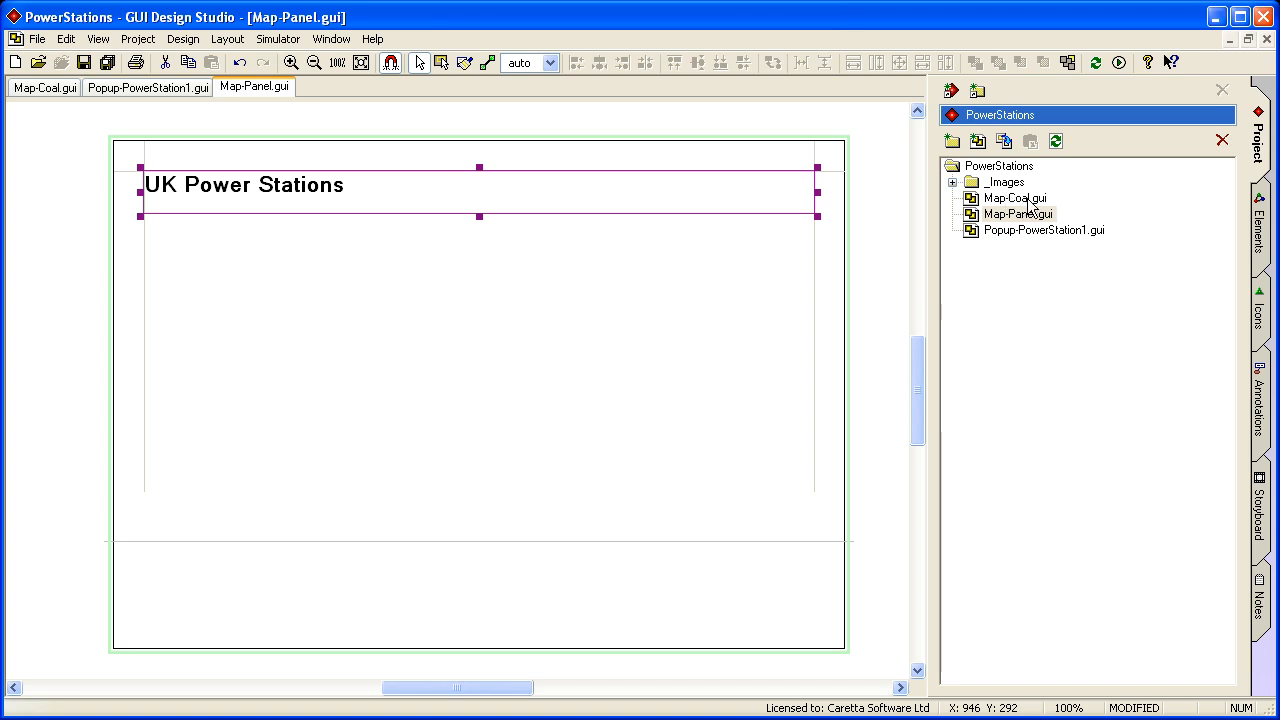
pyautogui.moveTo(1030, 205); pyautogui.dragTo(147, 216)
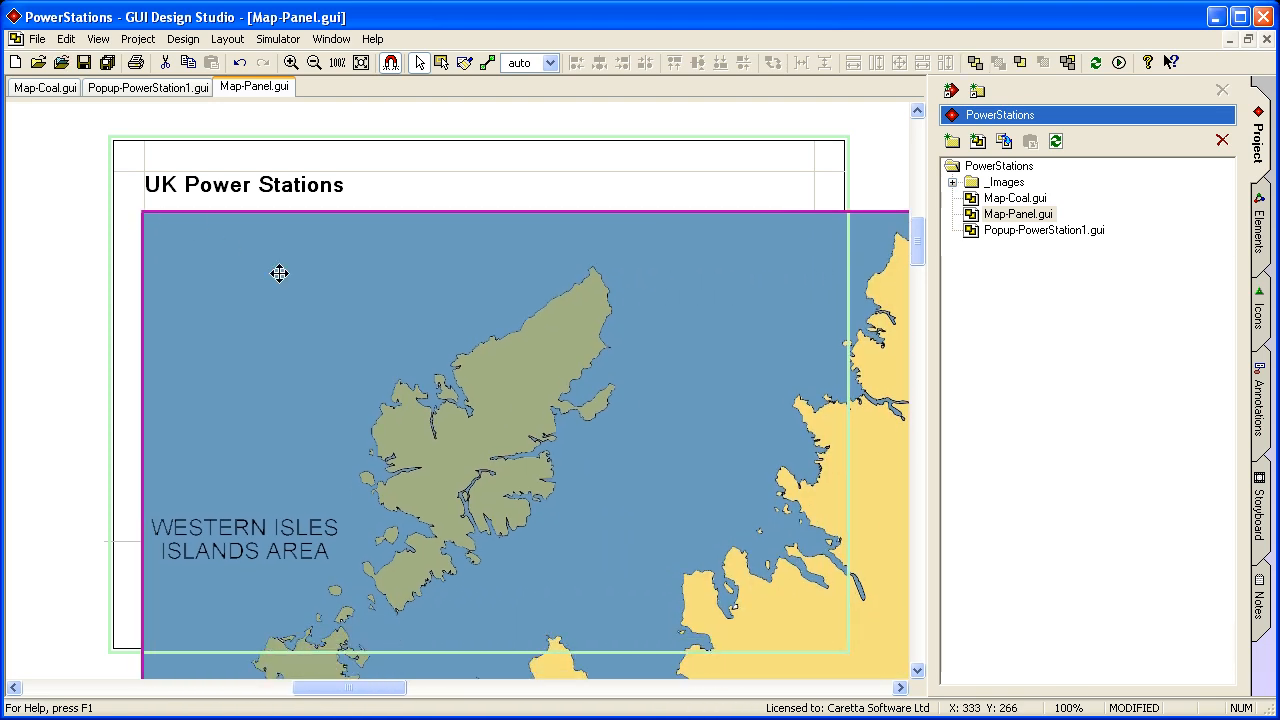
pyautogui.doubleClick(389, 323)
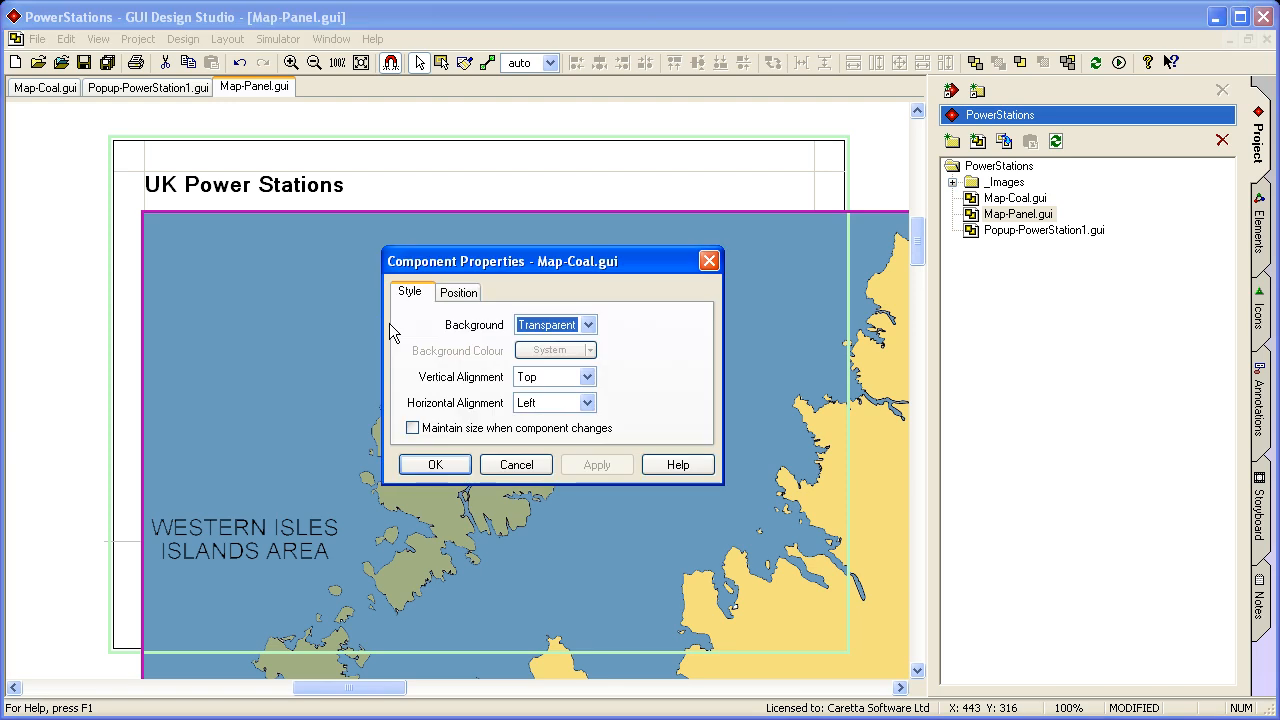
pyautogui.click(464, 295)
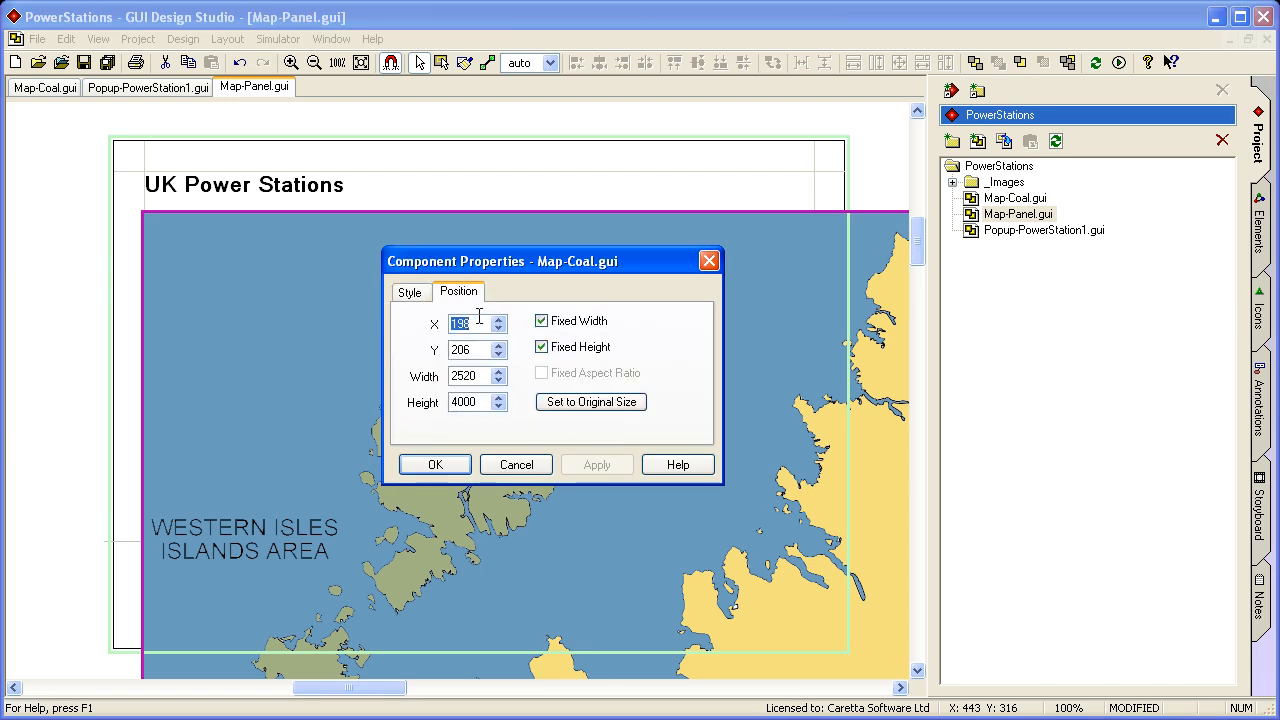
pyautogui.press('Tab')
pyautogui.press('Tab')
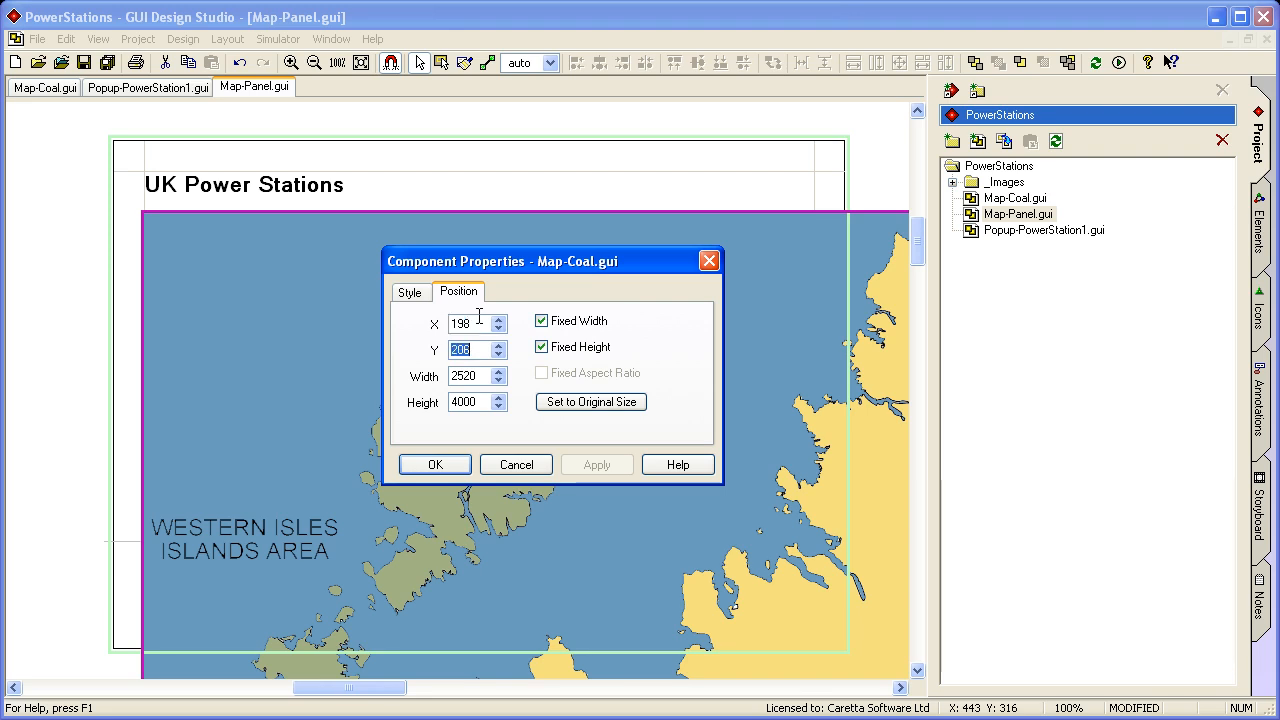
pyautogui.write('300')
pyautogui.press('Tab')
pyautogui.write('300')
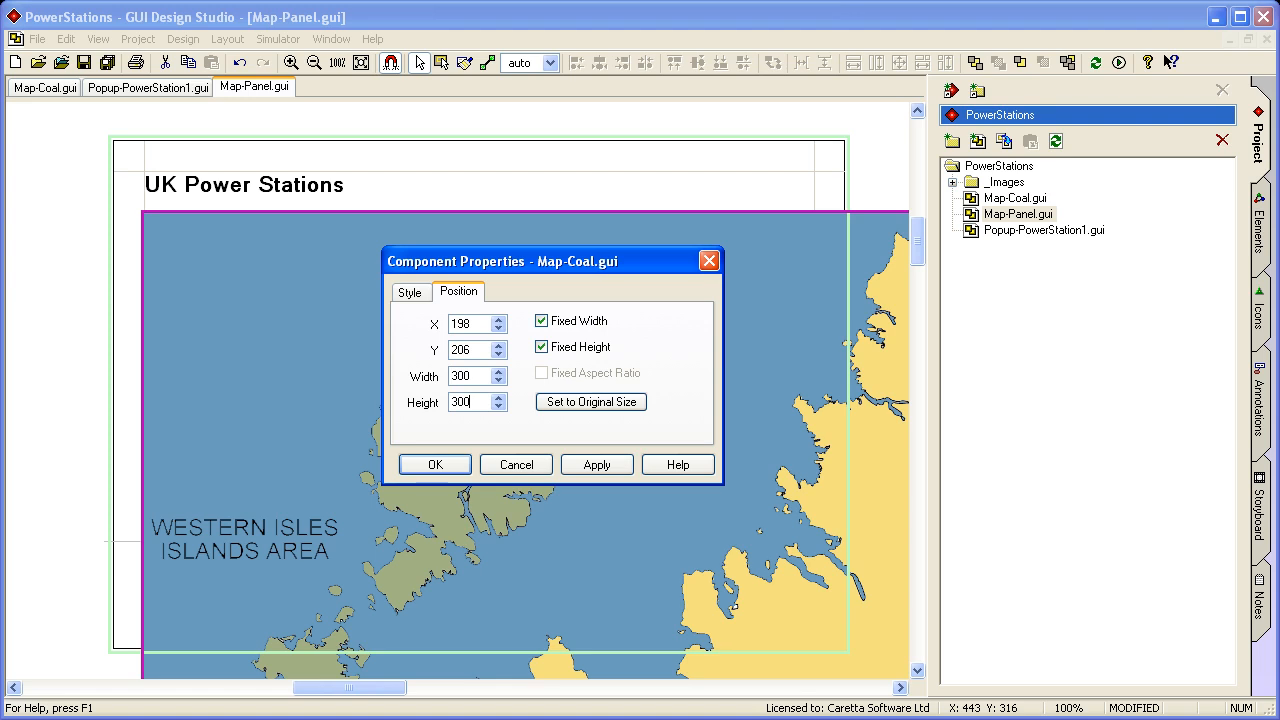
# Step: Make the Map-Coal component maintain its size when the component changes
pyautogui.click(421, 300)
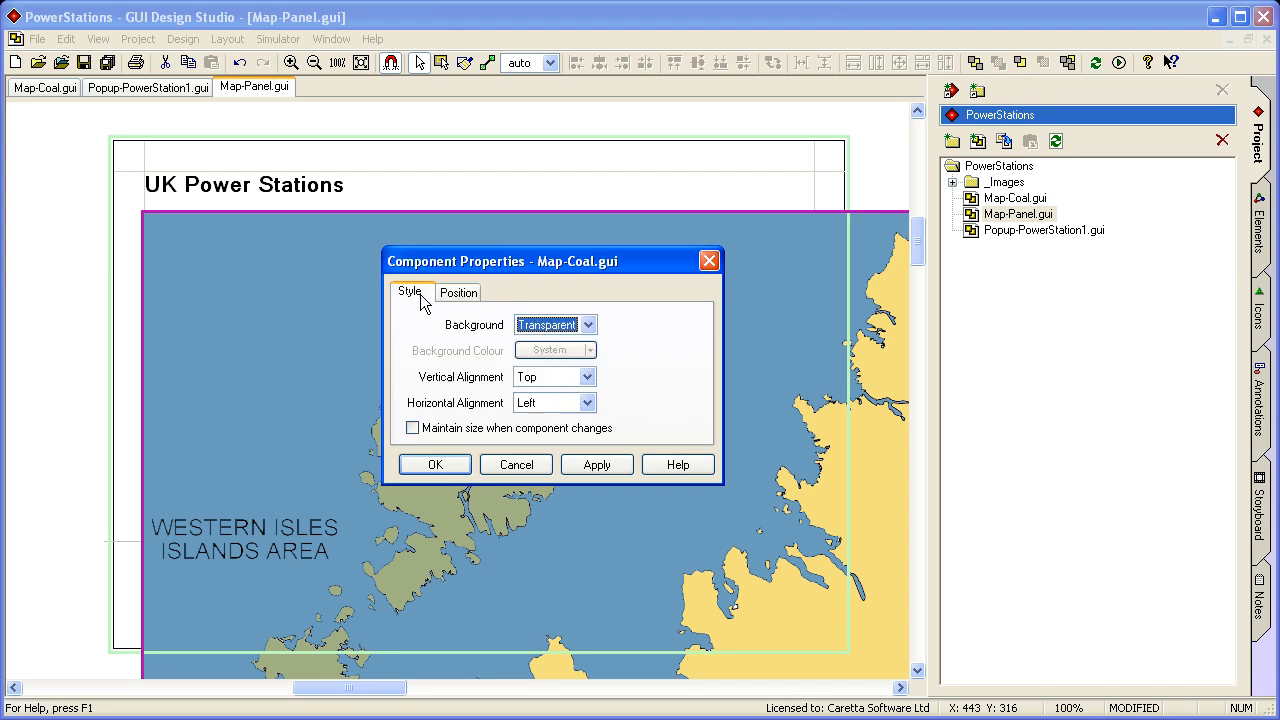
pyautogui.click(413, 428)
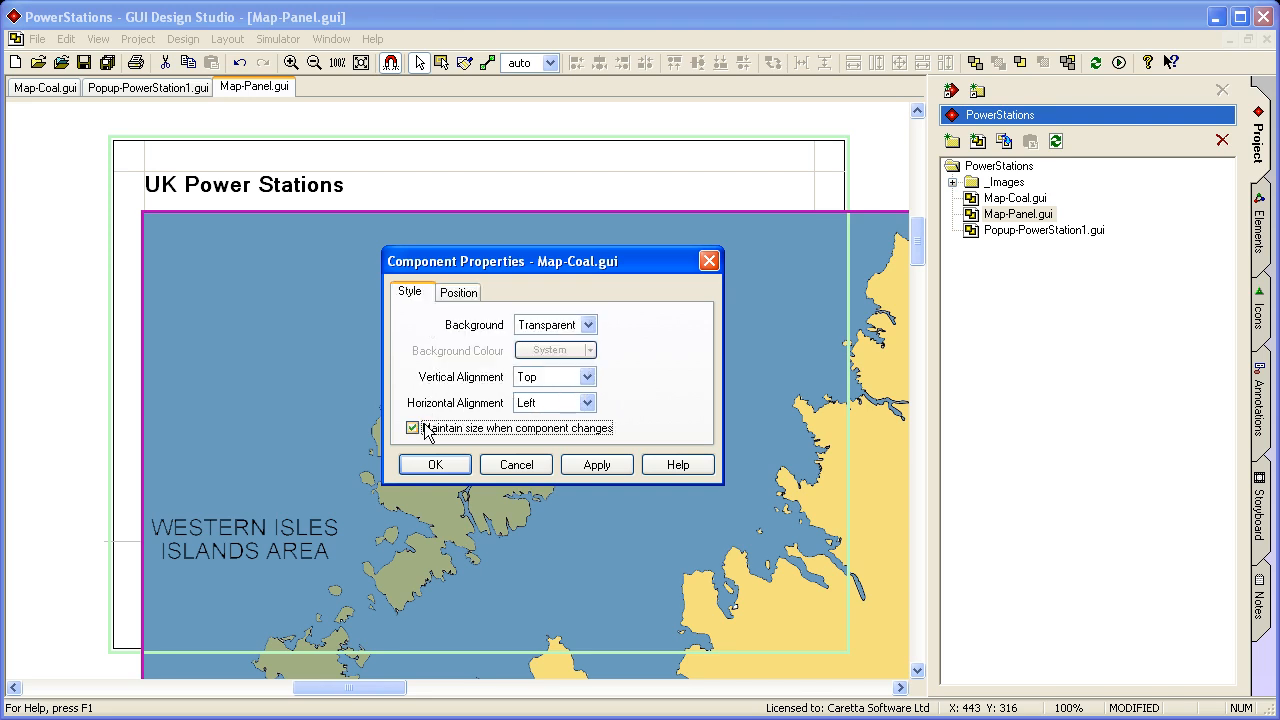
pyautogui.click(453, 473)
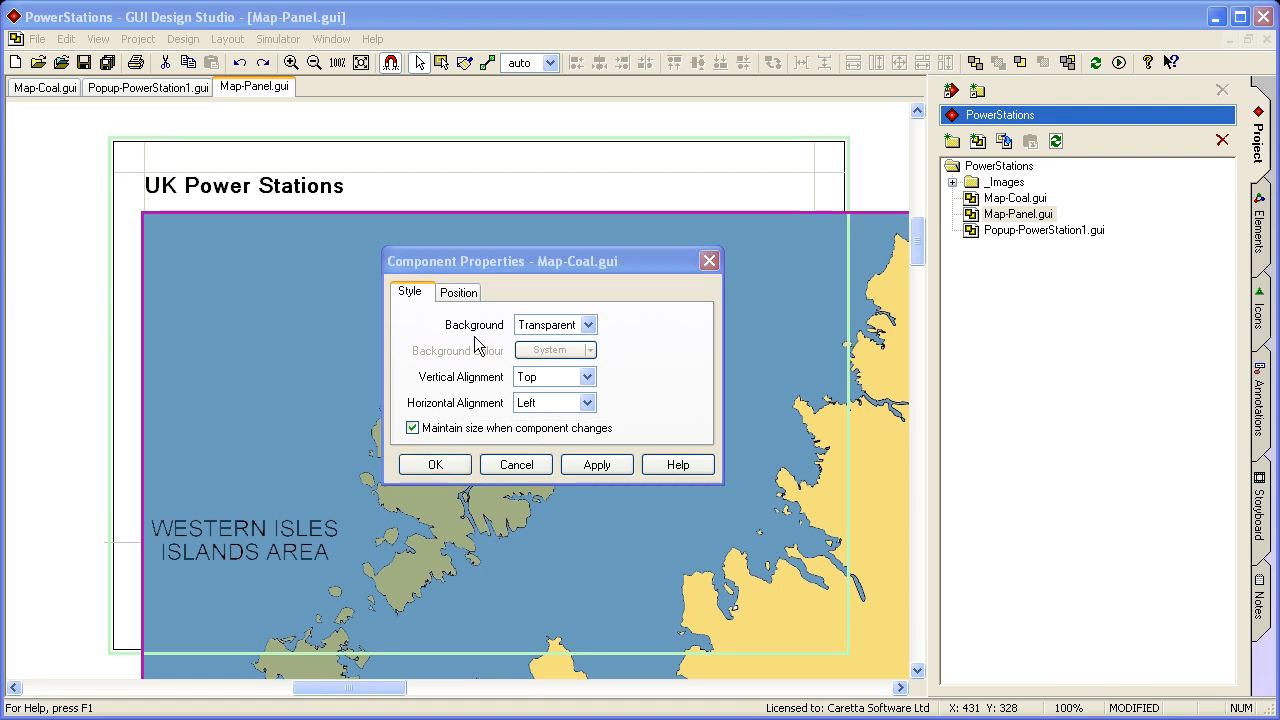
# Step: Turn off the map component's fixed width and height, and stretch it to the right margin and near the page frame's lower edge
pyautogui.click(460, 292)
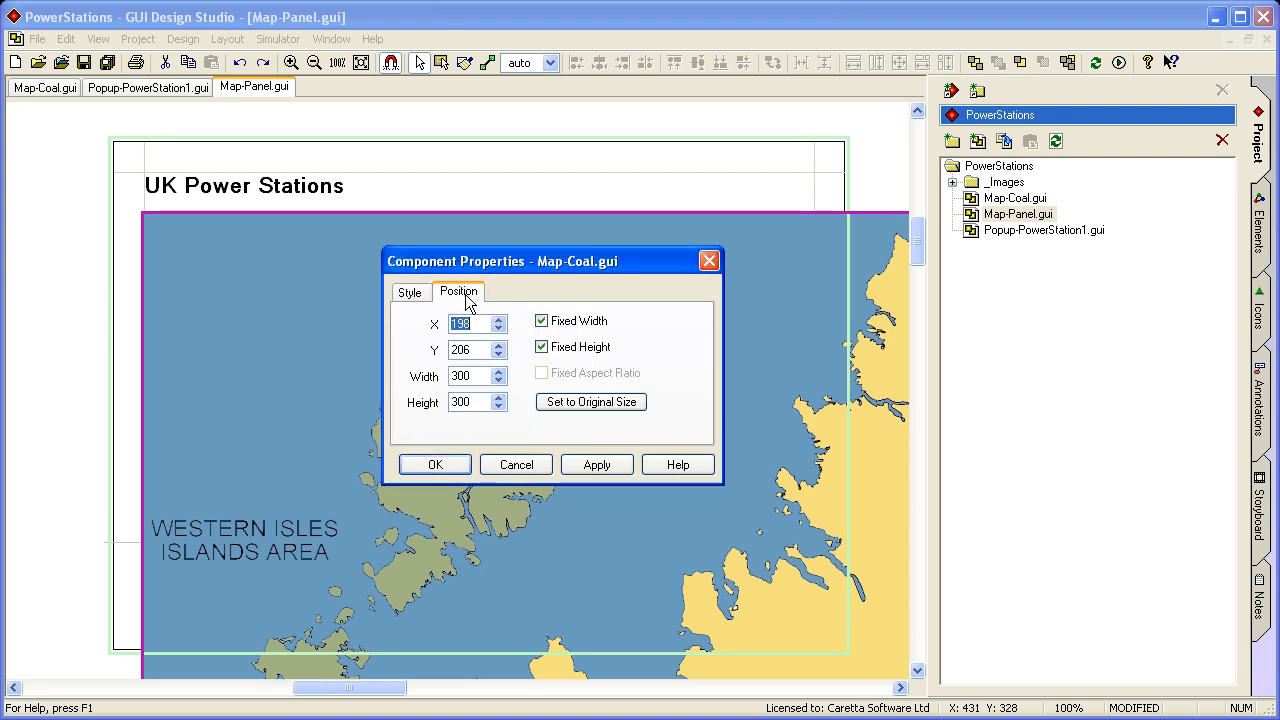
pyautogui.click(541, 321)
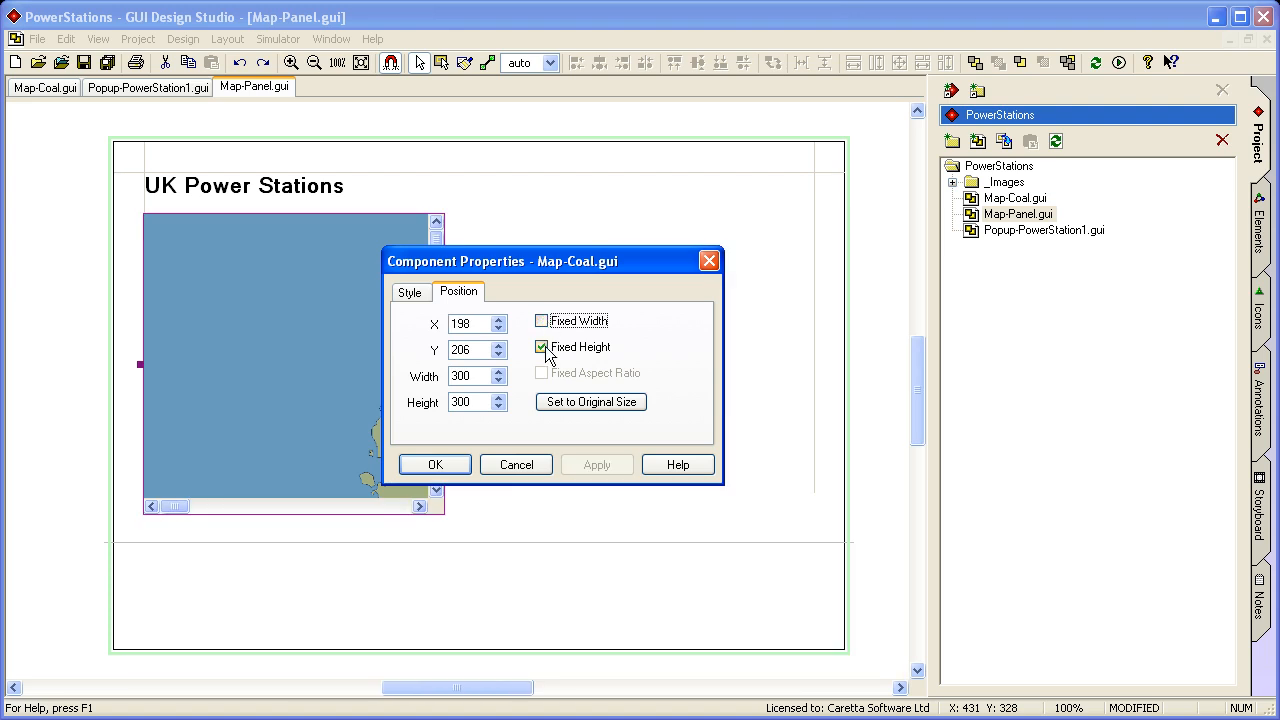
pyautogui.click(544, 349)
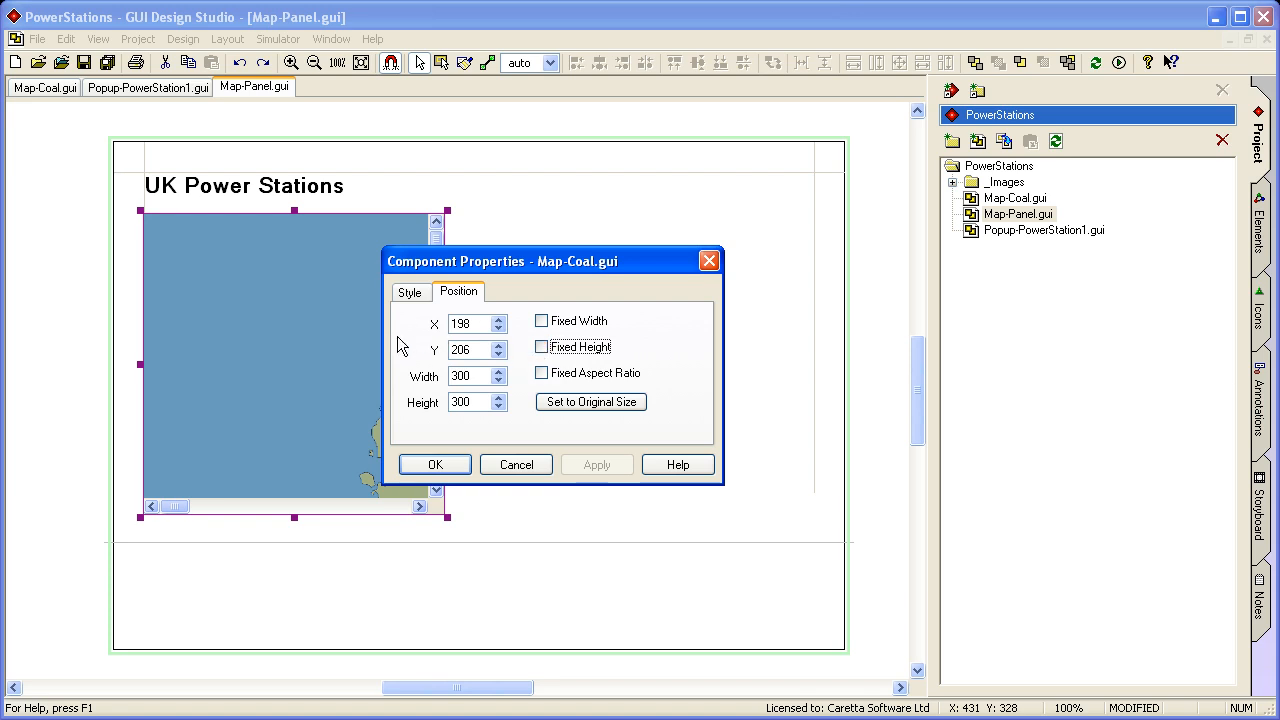
pyautogui.click(433, 465)
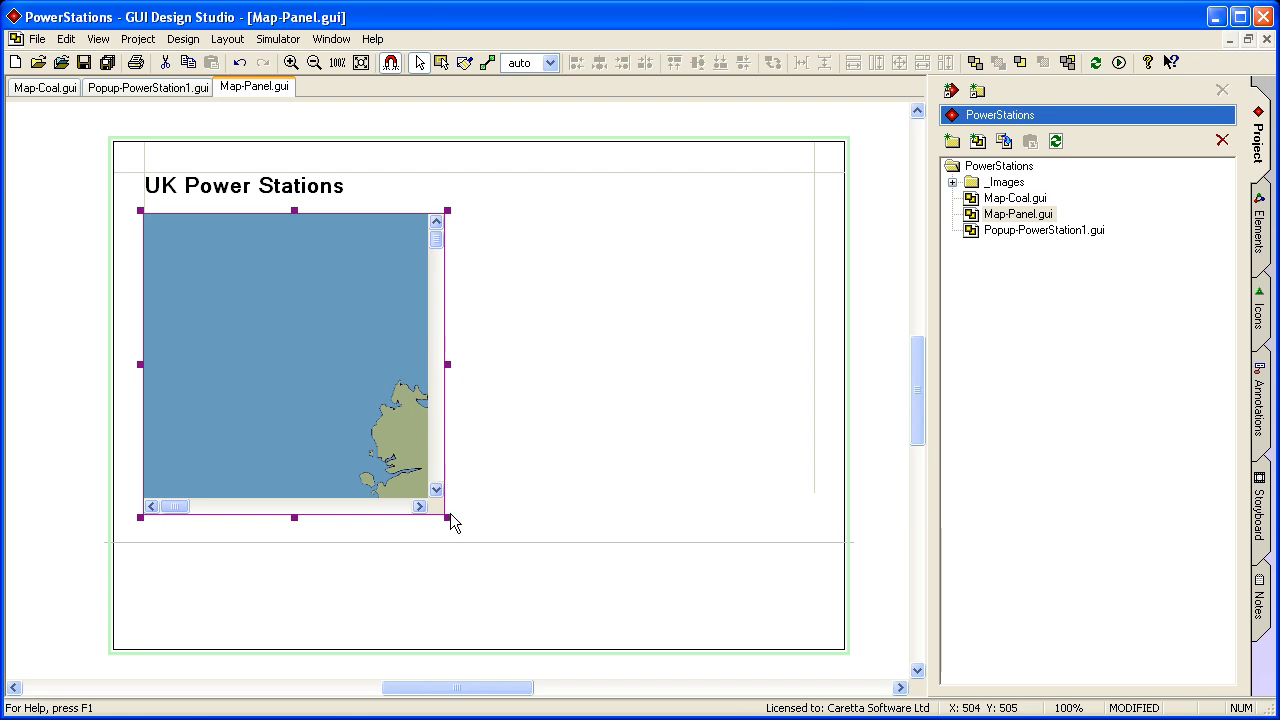
pyautogui.moveTo(447, 515); pyautogui.dragTo(812, 624)
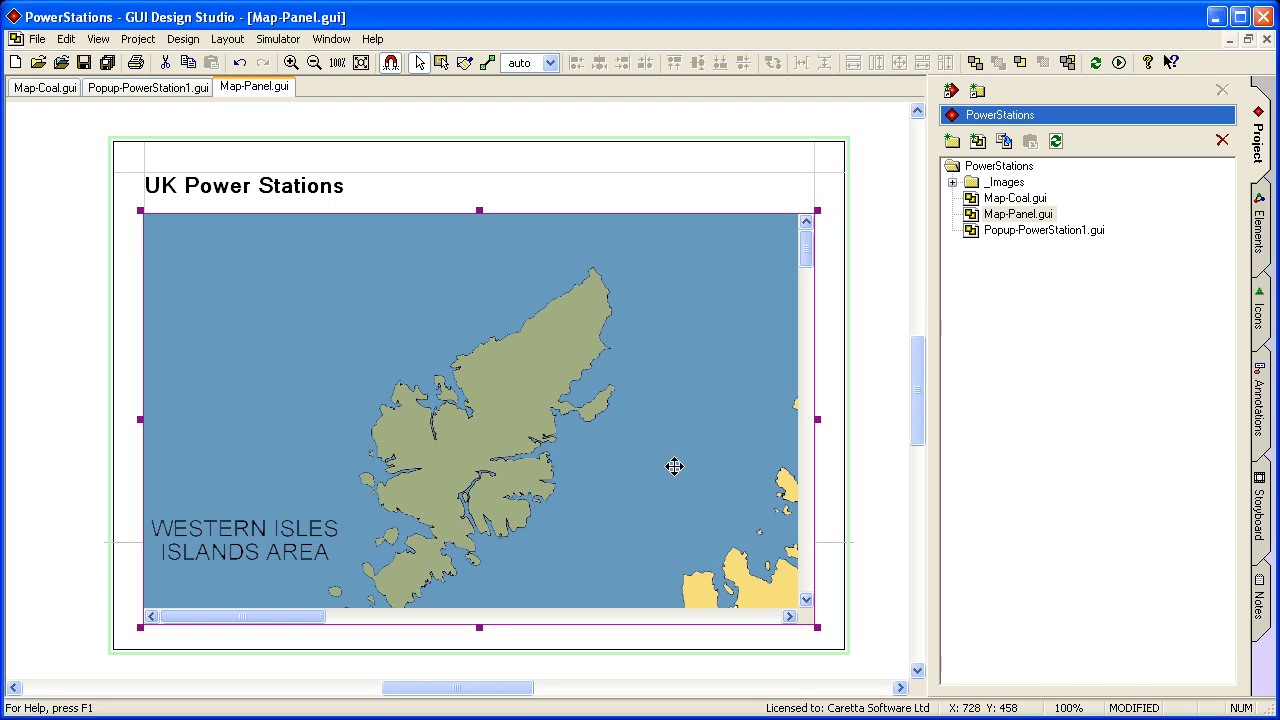
# Step: Run the Map-Panel design in the simulator, scroll the map panel to Yorkshire, and bring up the Ferrybridge marker's popup
pyautogui.press('F5')
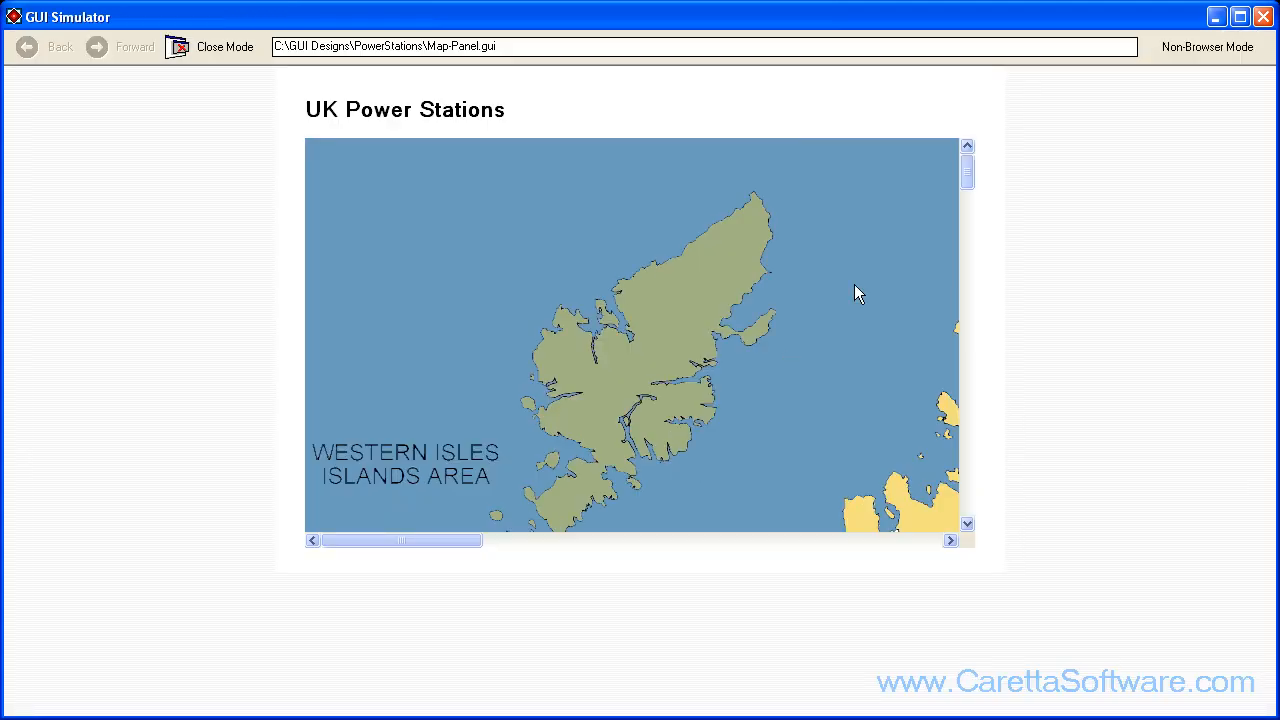
pyautogui.moveTo(964, 167); pyautogui.dragTo(960, 367)
pyautogui.moveTo(480, 541); pyautogui.dragTo(815, 545)
pyautogui.moveTo(968, 372)
pyautogui.mouseDown()
pyautogui.moveTo(967, 351)
pyautogui.moveTo(960, 365)
pyautogui.mouseUp()
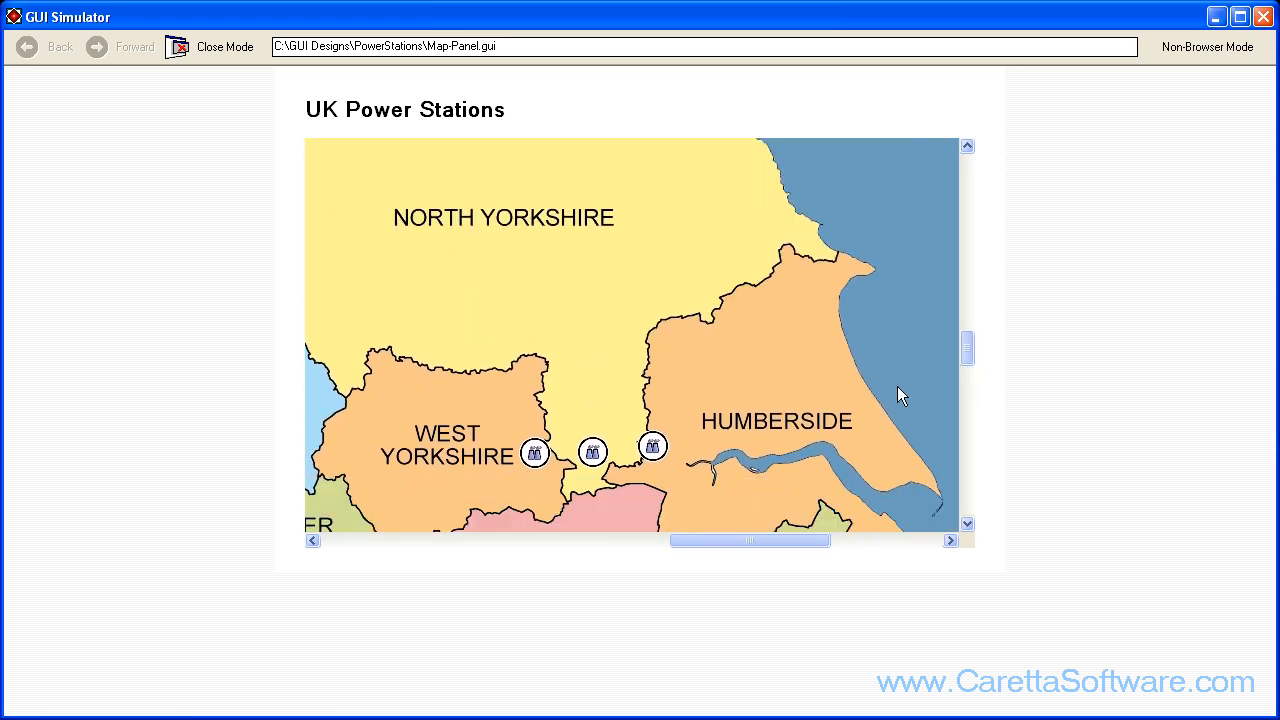
pyautogui.moveTo(607, 462)
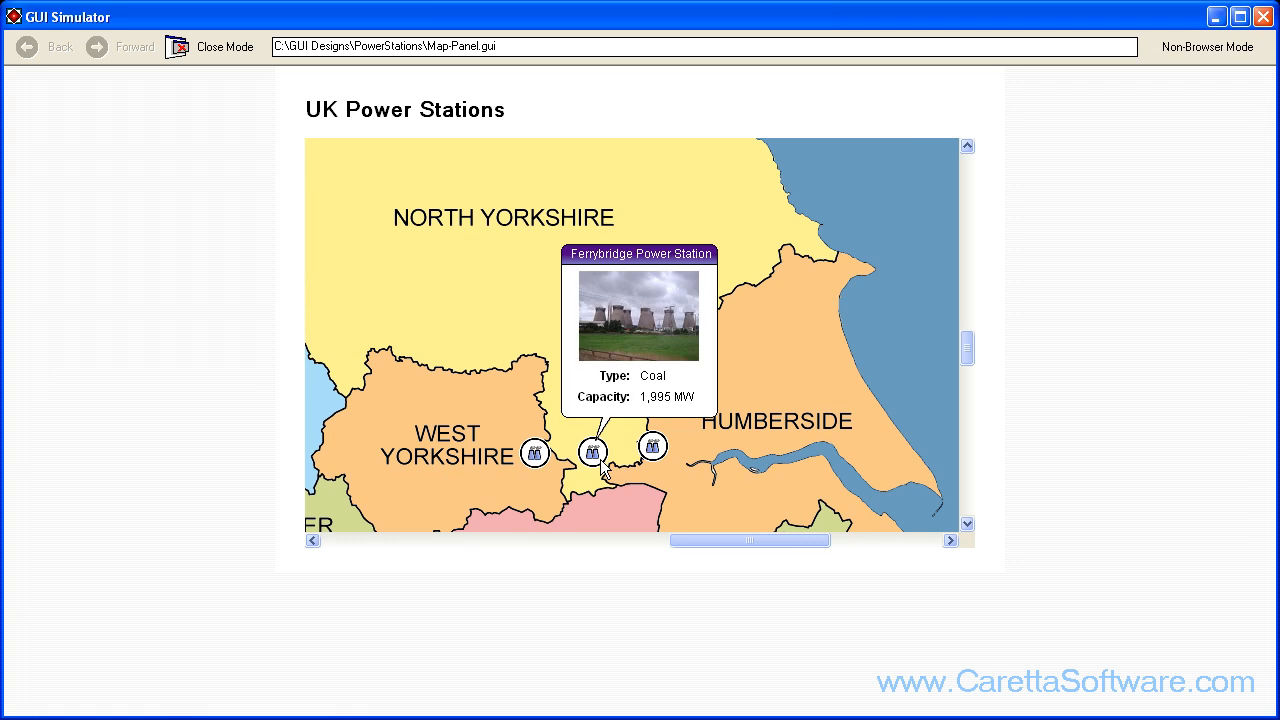